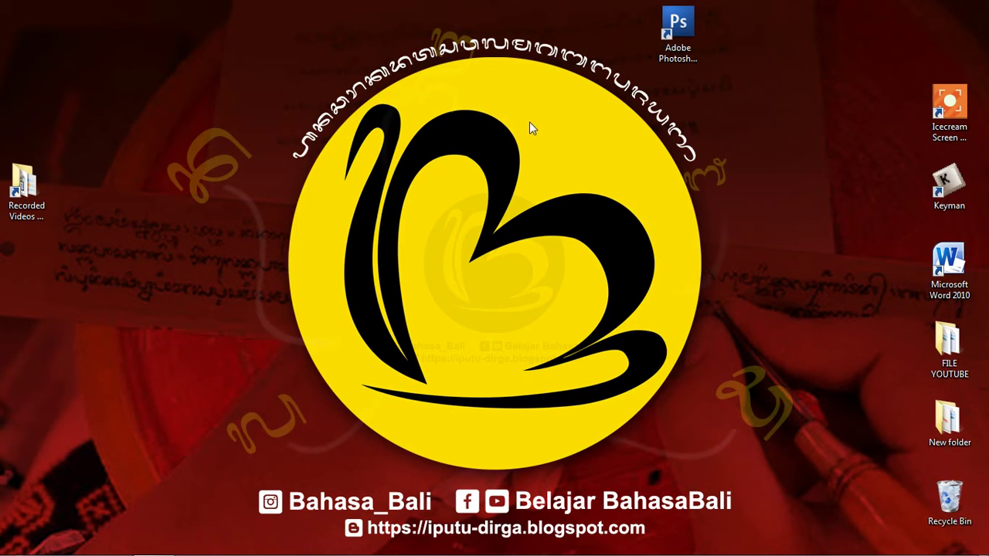
Step: Launch Photoshop CS3 and bring up the Open dialog showing the BISNIS (F:) drive
double_click(677, 35)
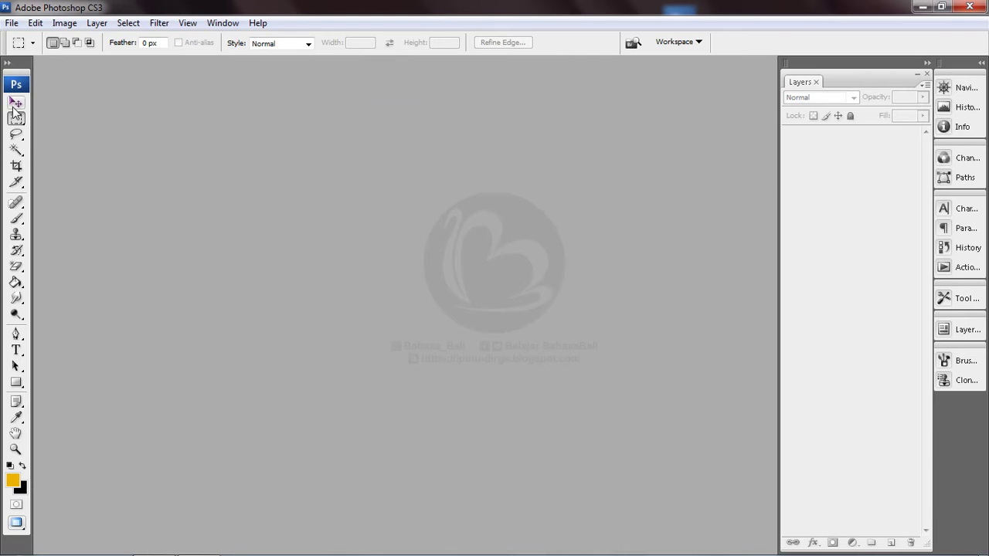
left_click(15, 104)
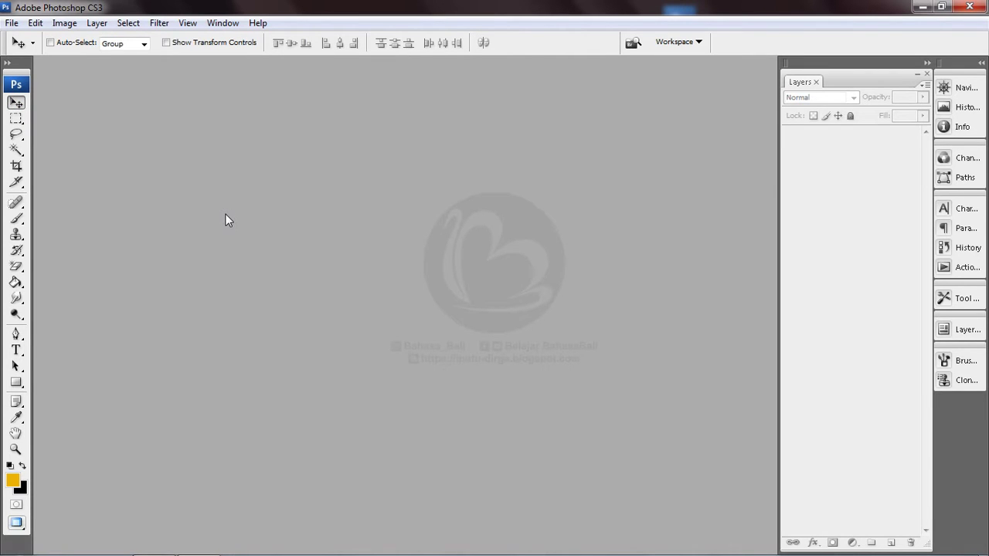
left_click(12, 23)
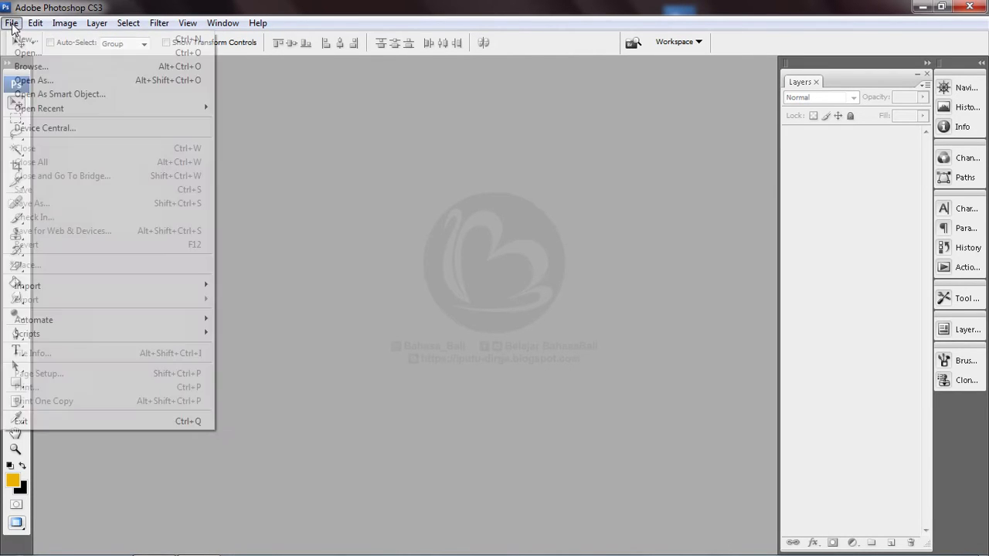
left_click(28, 52)
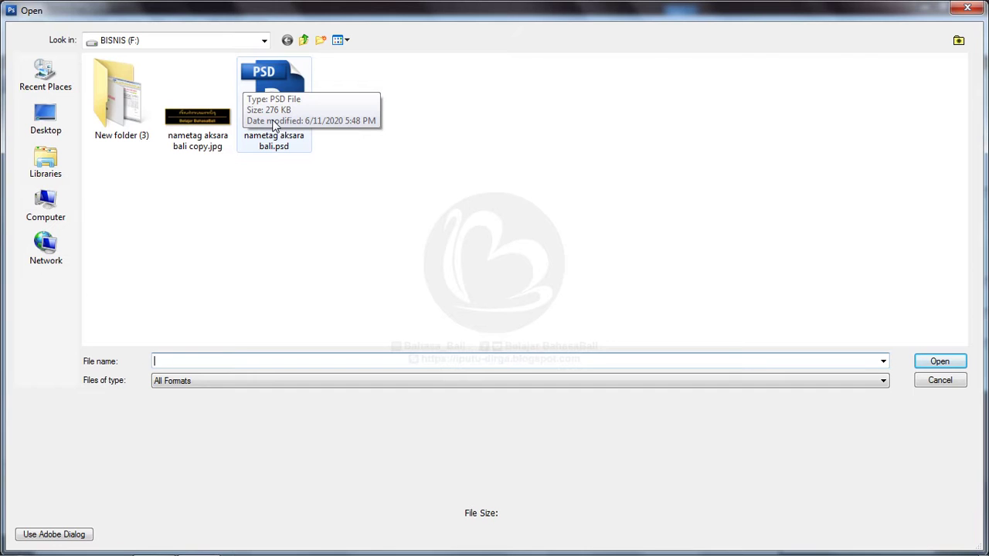
Step: Open nametag aksara bali.psd and put the Shape 2 divider line into Free Transform
double_click(272, 125)
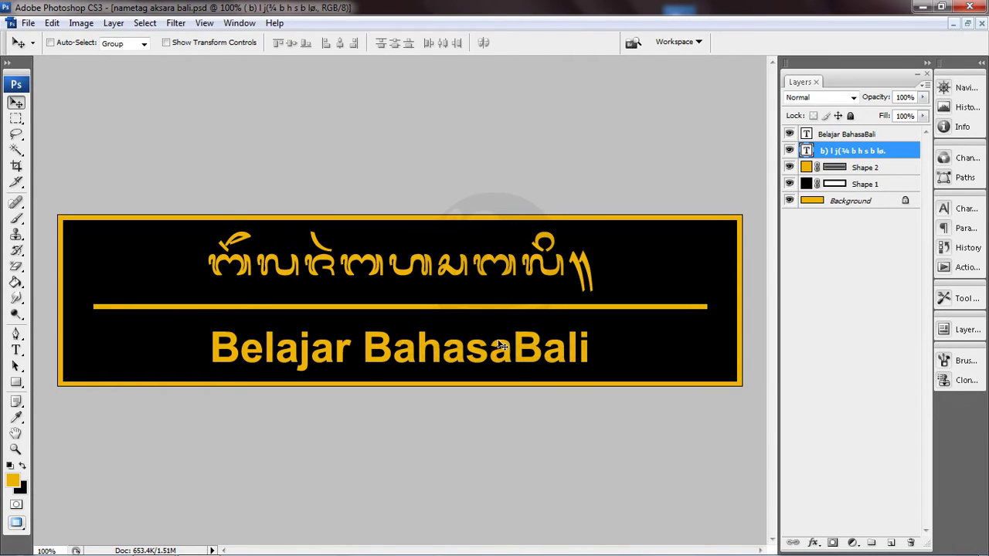
left_click(875, 168)
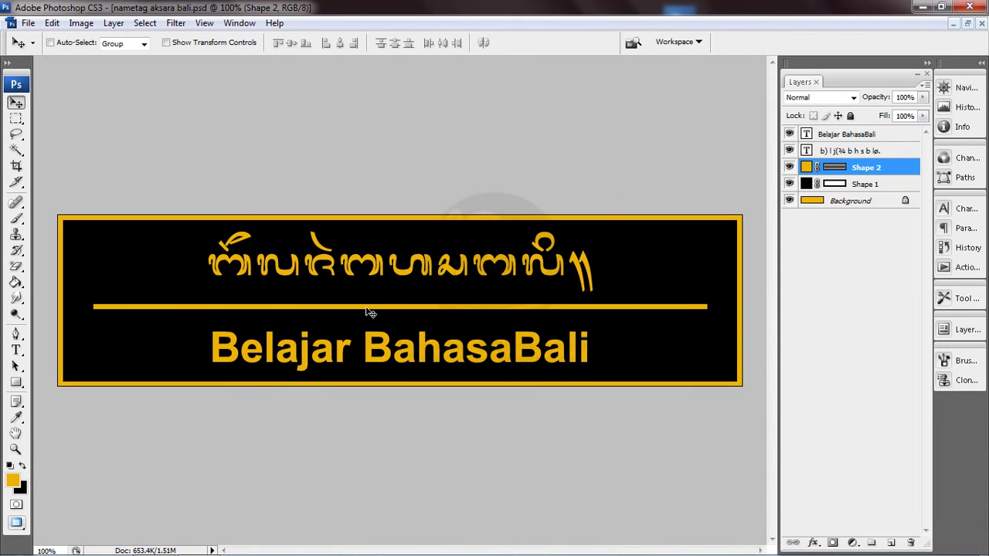
key("ctrl+t")
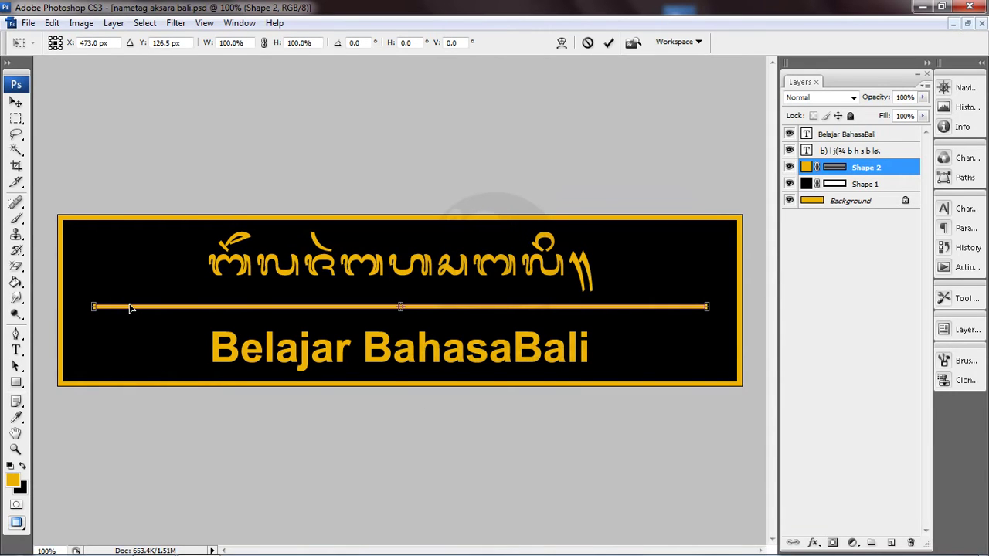
Step: At 200% zoom, shorten the gold divider line from its left end to about 77% width
key("ctrl+plus")
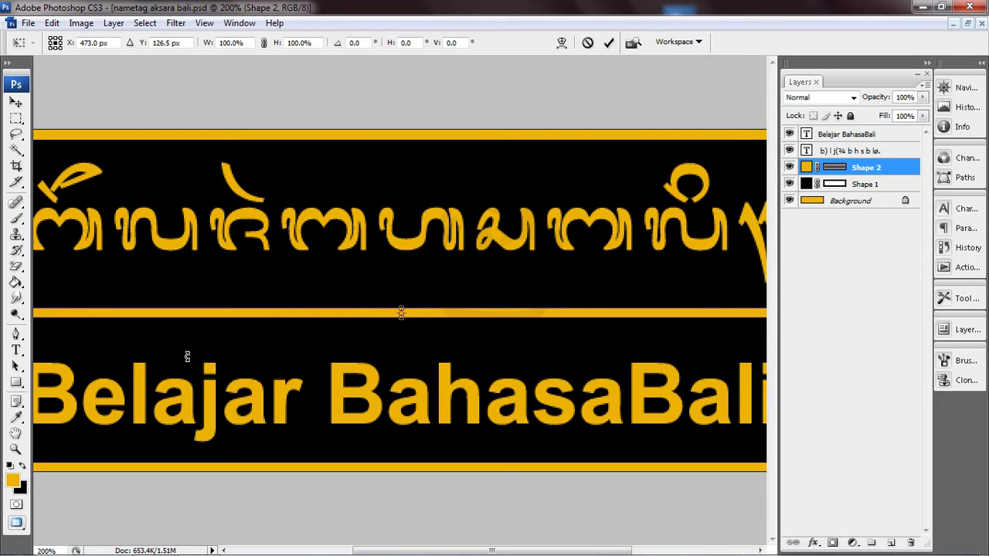
mouse_move(212, 358)
left_mouse_down()
mouse_move(387, 360)
mouse_move(257, 357)
left_mouse_up()
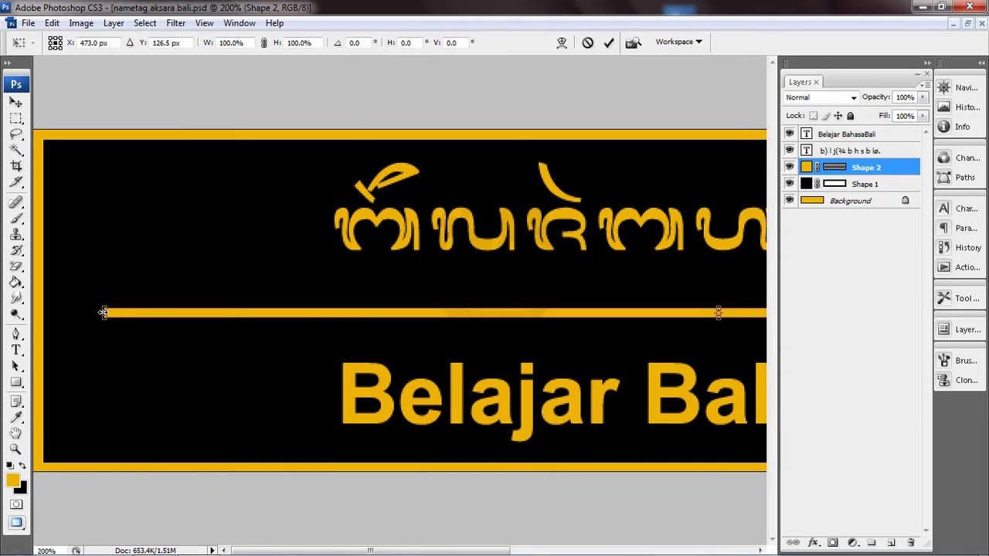
left_click_drag(103, 313, 344, 313)
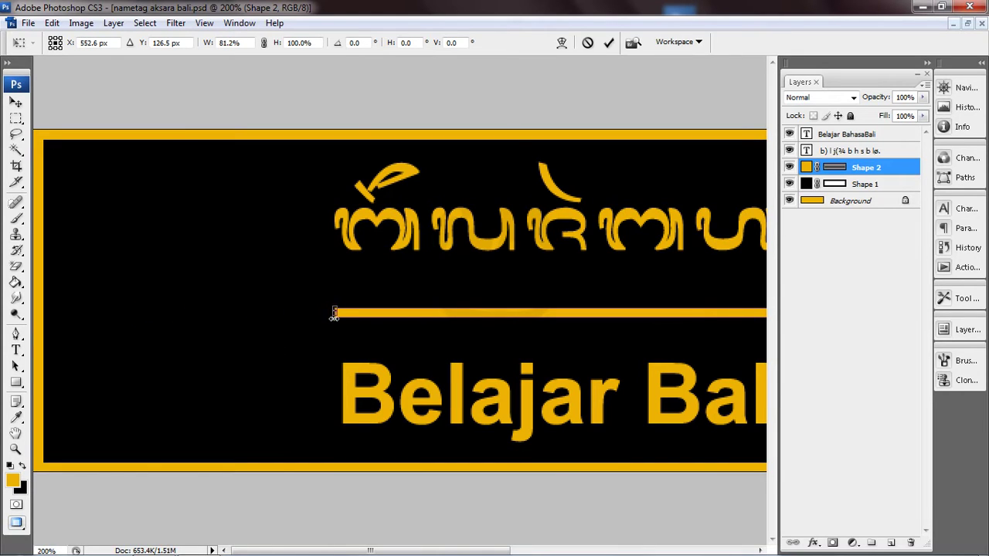
left_click_drag(343, 314, 389, 315)
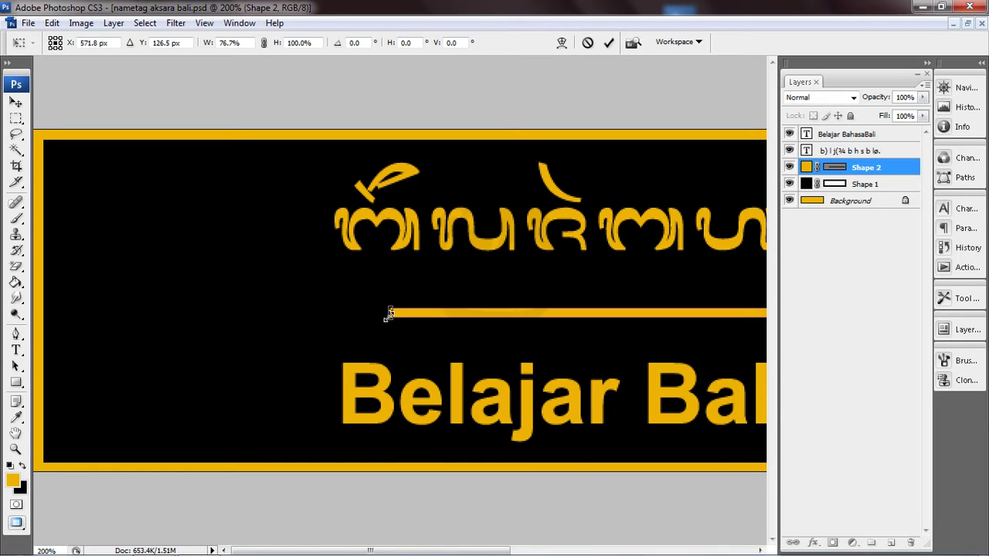
key("Return")
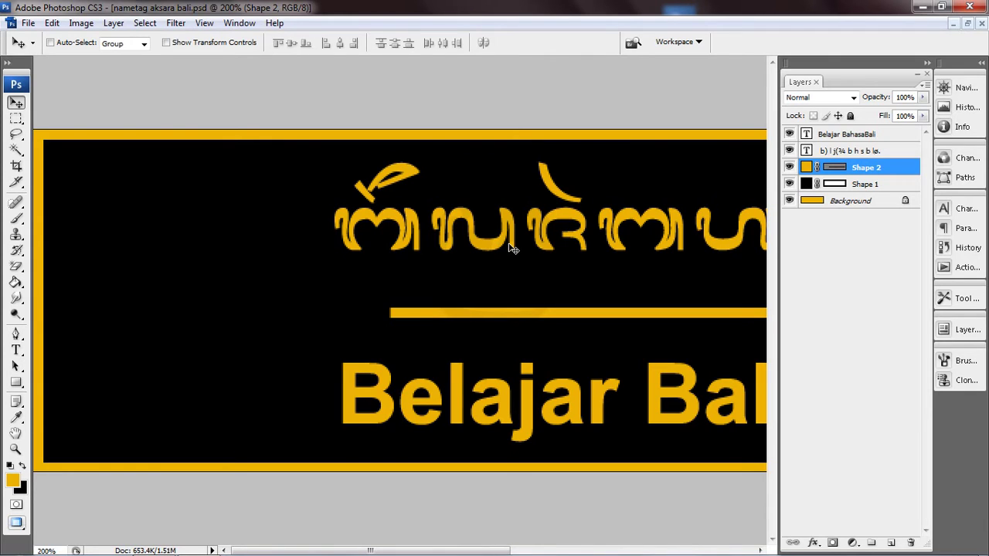
key("ctrl+minus")
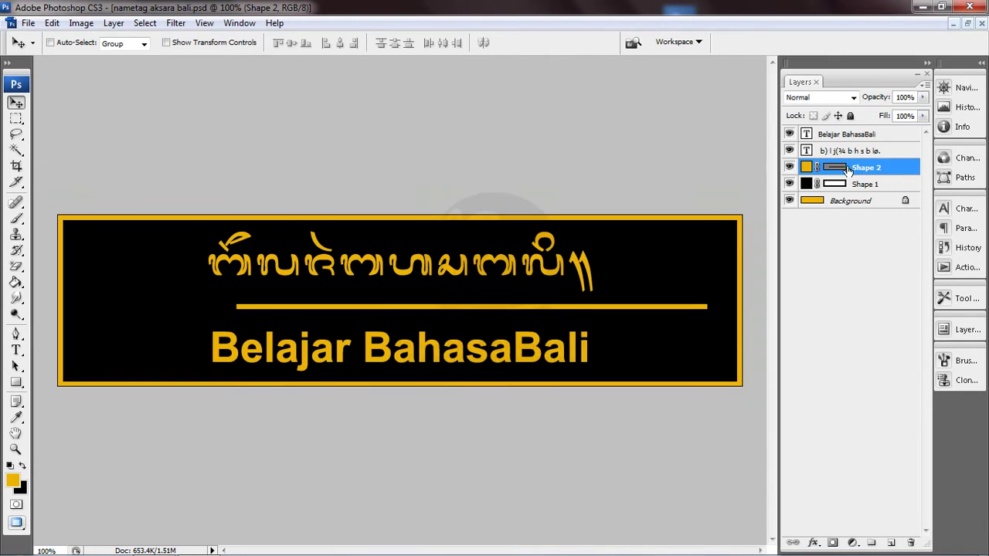
Step: Move the Balinese script and 'Belajar BahasaBali' text layers together about 90 px right
left_click(848, 151)
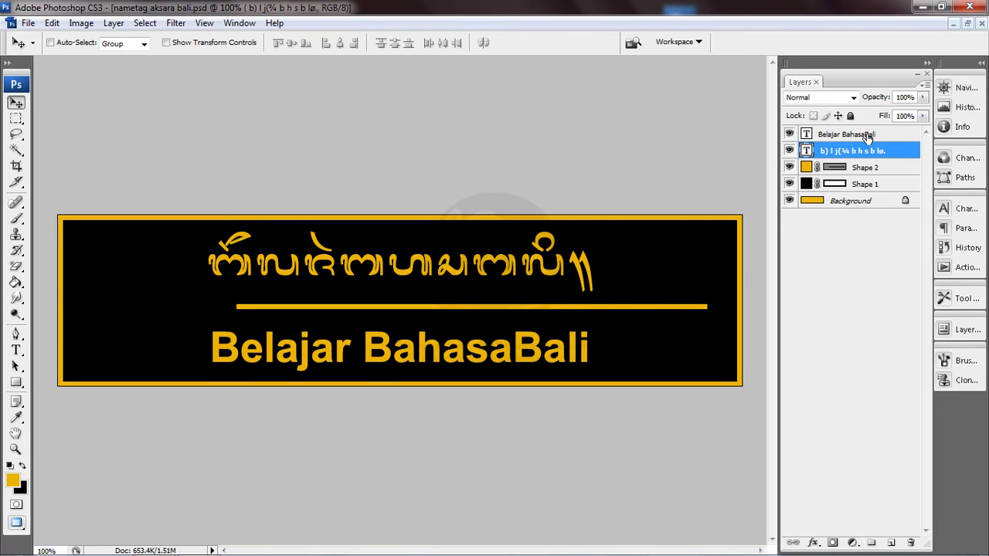
left_click(868, 136, "shift")
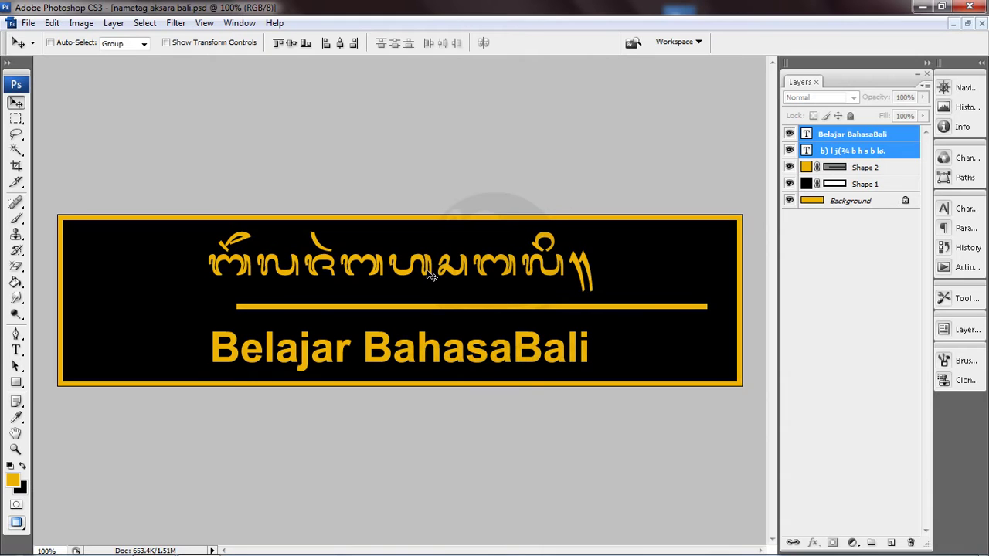
mouse_move(430, 275)
left_mouse_down()
mouse_move(588, 273)
mouse_move(505, 274)
left_mouse_up()
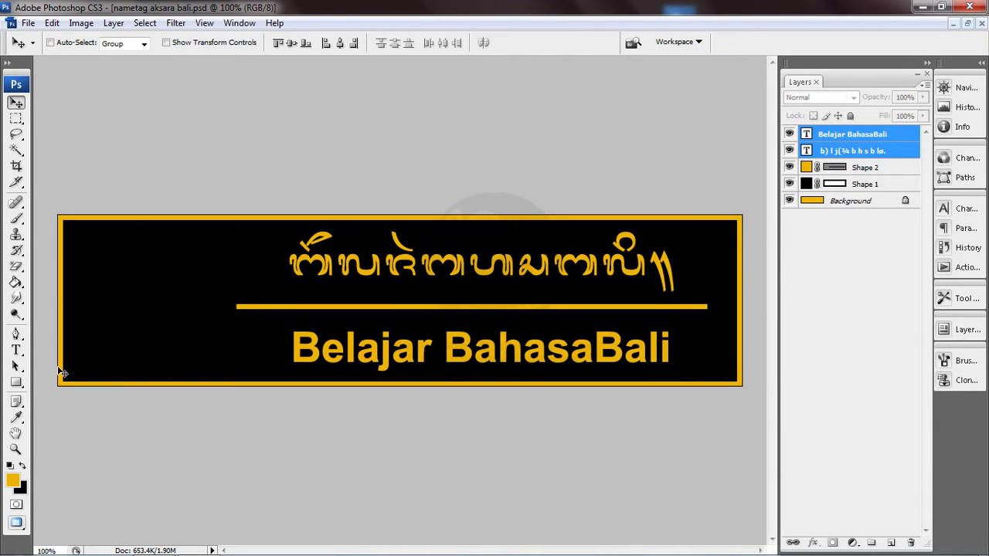
Step: Draw a gold square (Shape 3) in the tag's left area and scale it to about 105.6%
left_click(15, 383)
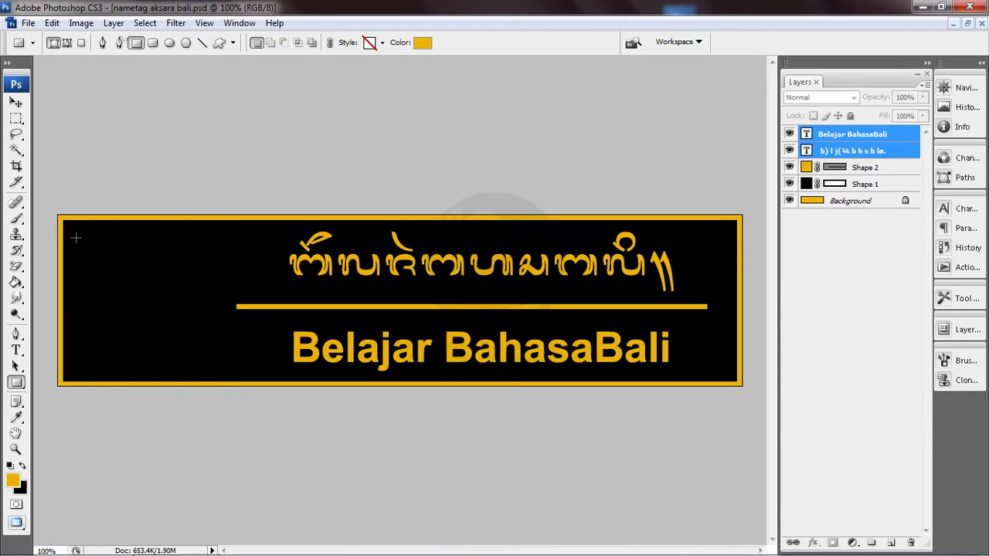
left_click_drag(76, 238, 223, 371)
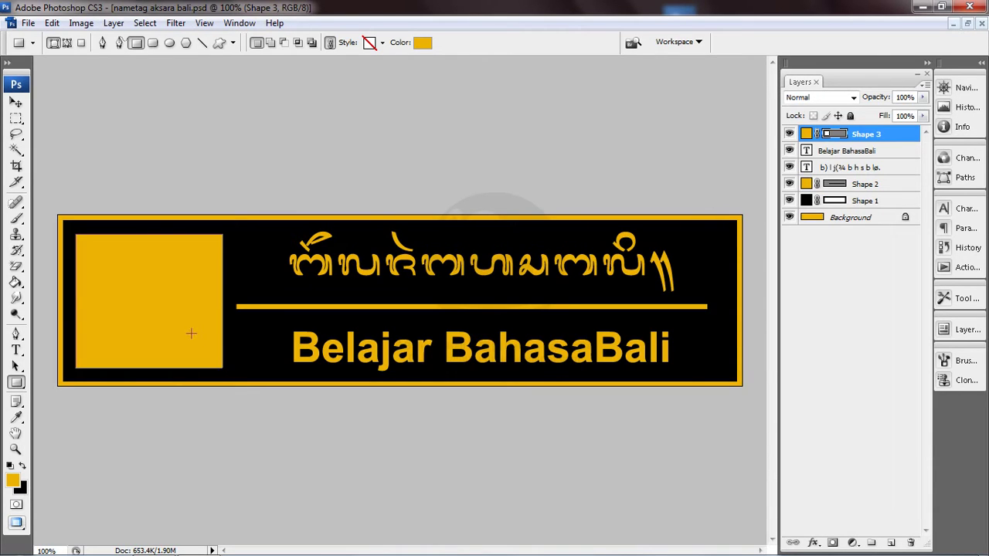
key("ctrl+t")
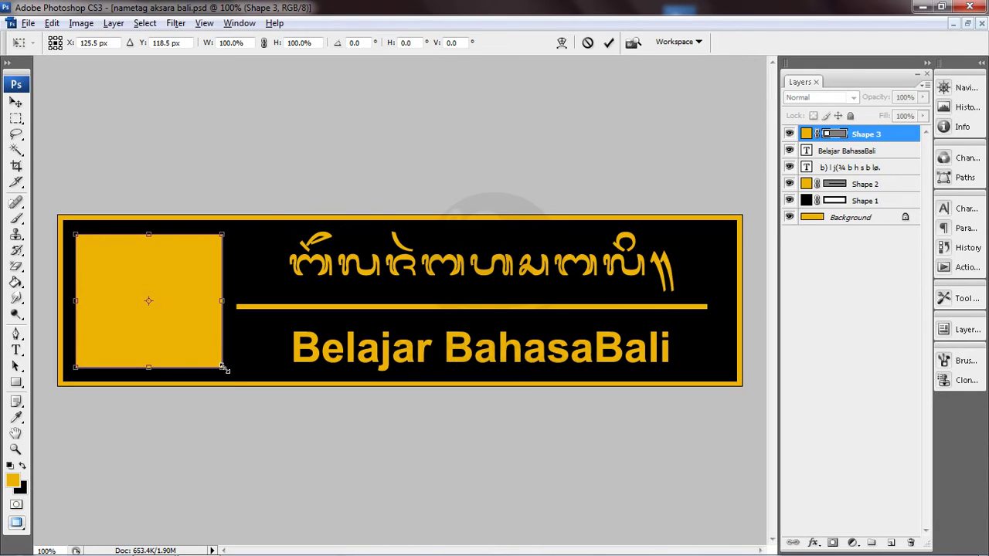
left_click_drag(223, 369, 226, 372)
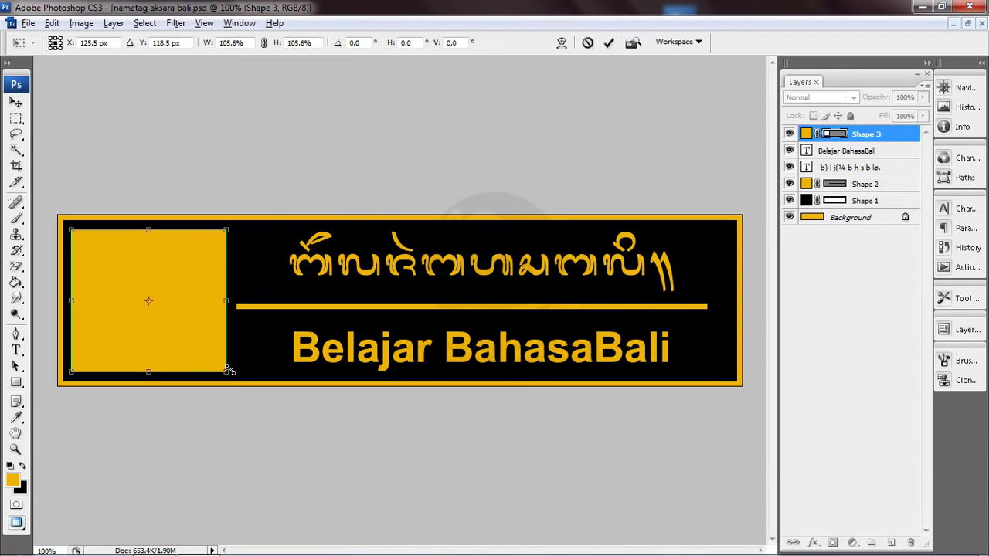
key("Return")
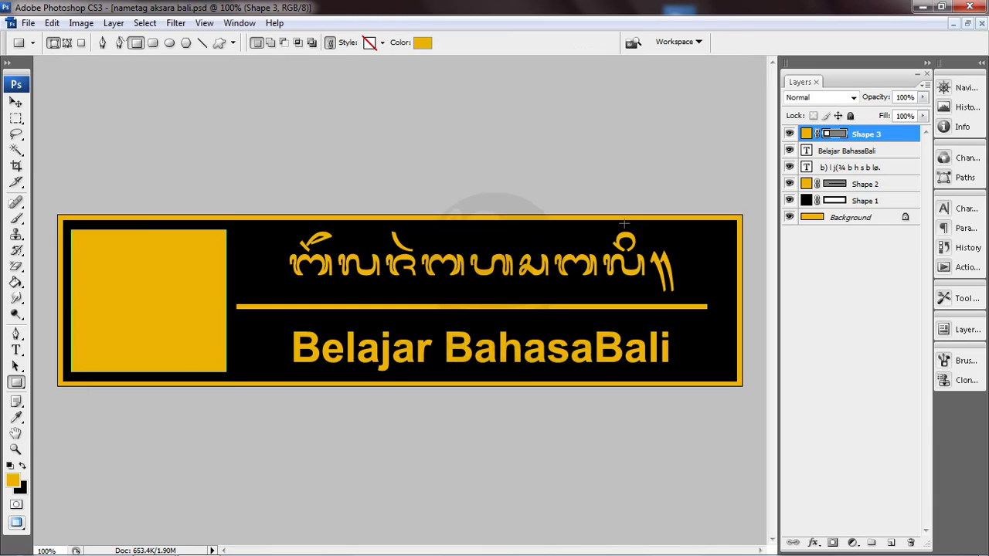
Step: Duplicate the Shape 3 gold square layer as Shape 3 copy
left_click(861, 168)
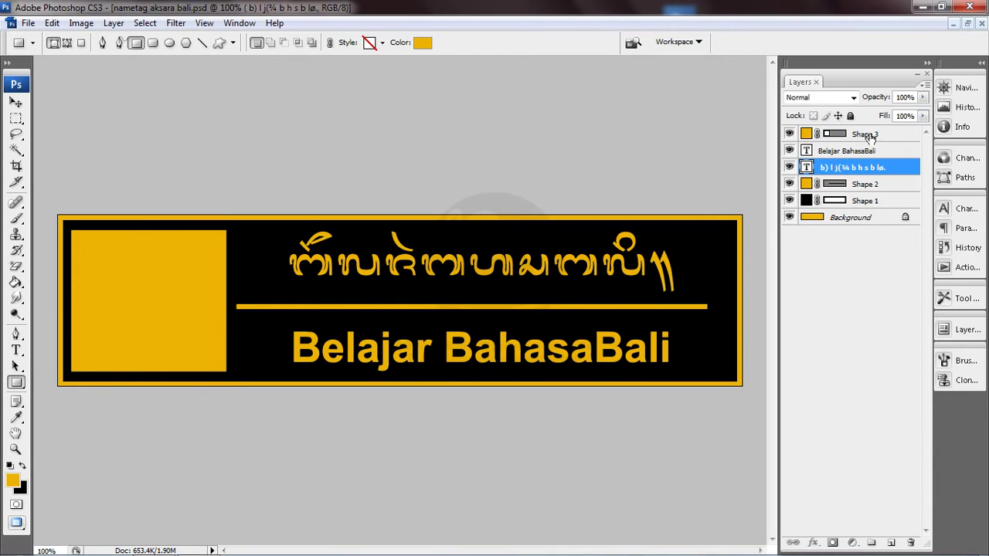
left_click(870, 135)
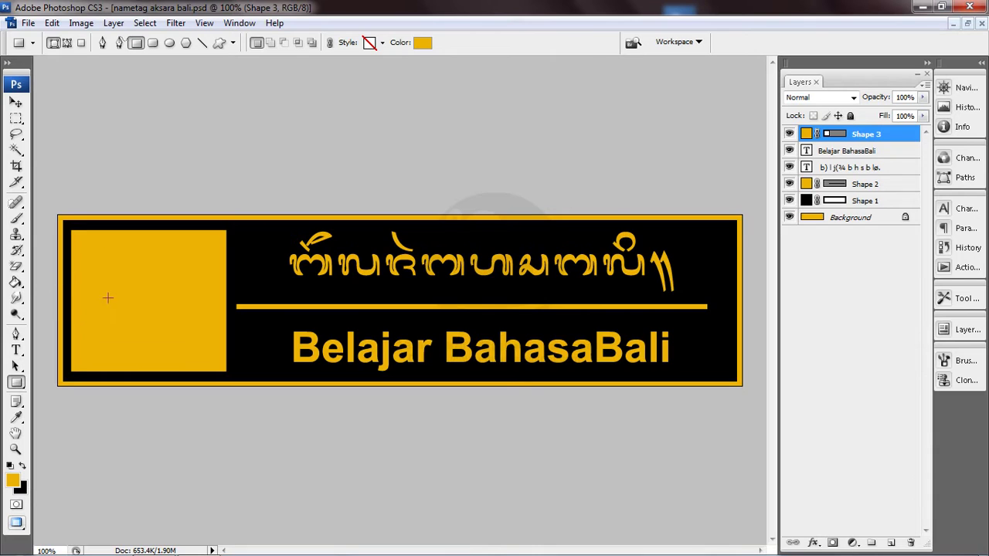
right_click(888, 137)
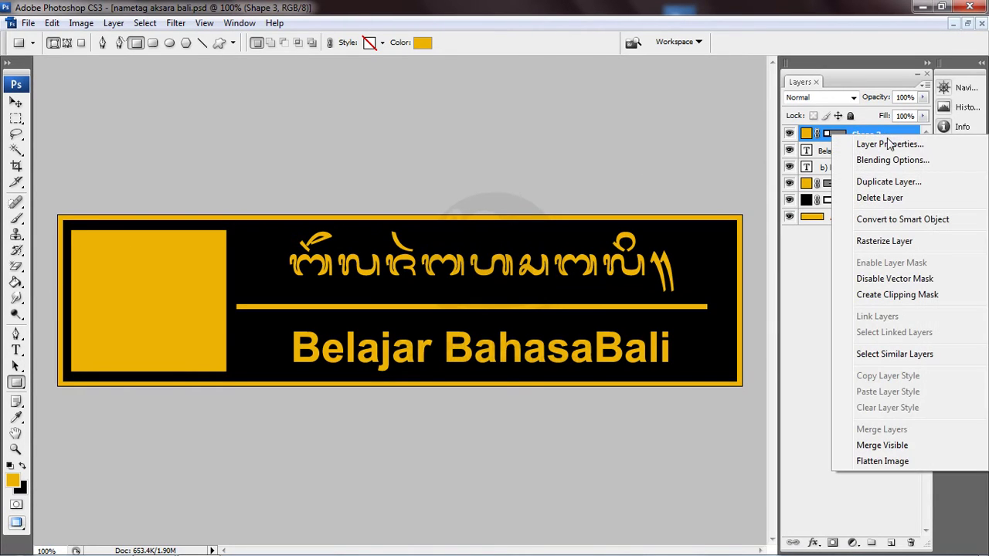
left_click(888, 183)
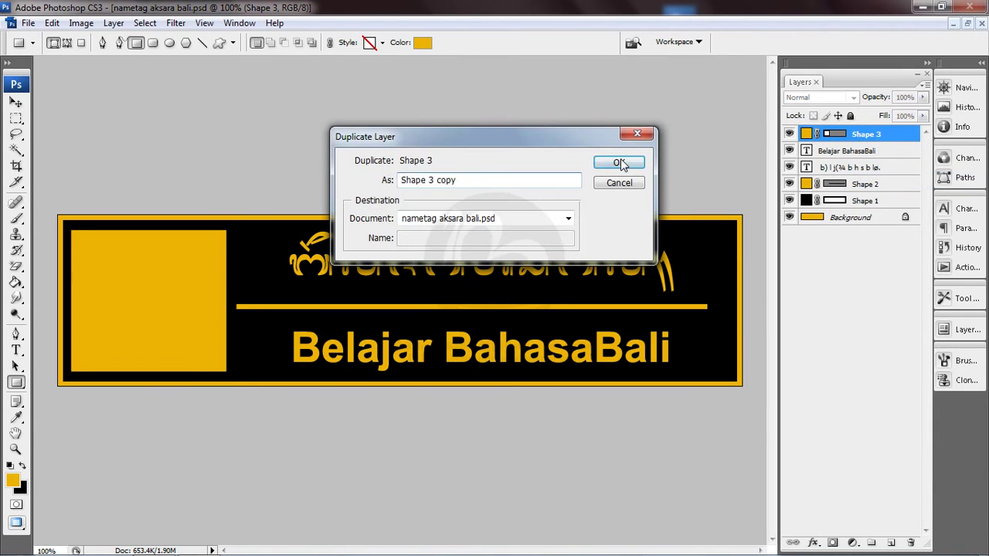
left_click(620, 164)
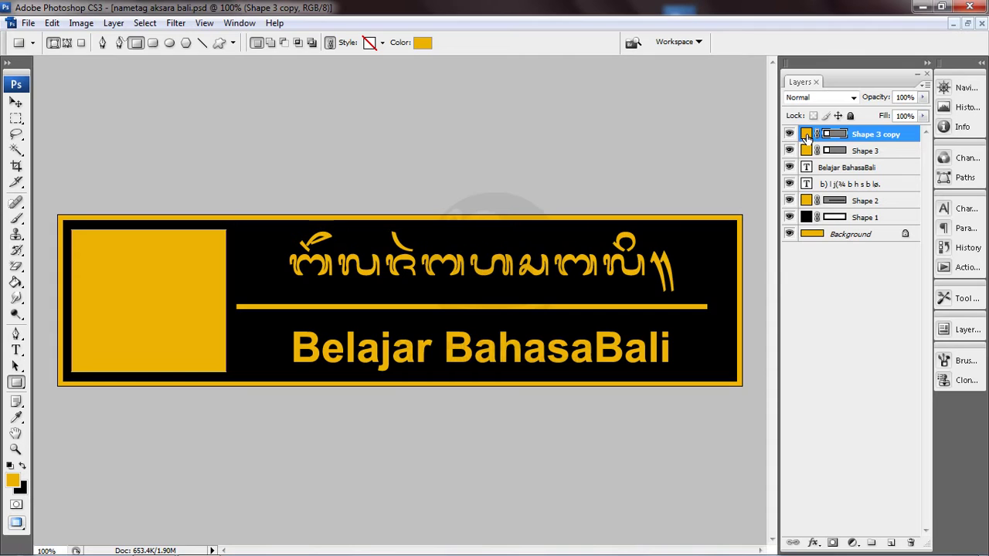
Step: Change the Shape 3 copy fill to black sampled from the tag
double_click(806, 135)
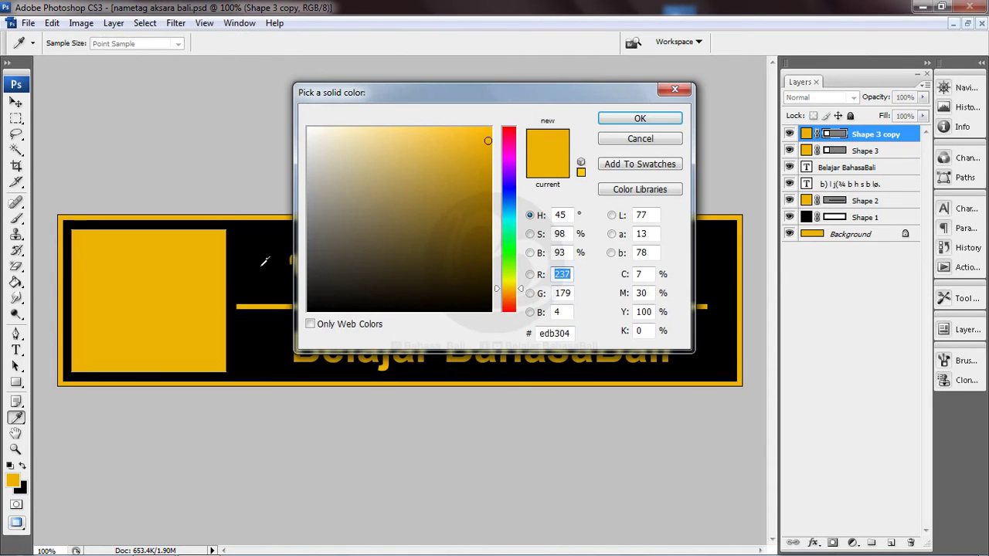
left_click(265, 262)
left_click(640, 118)
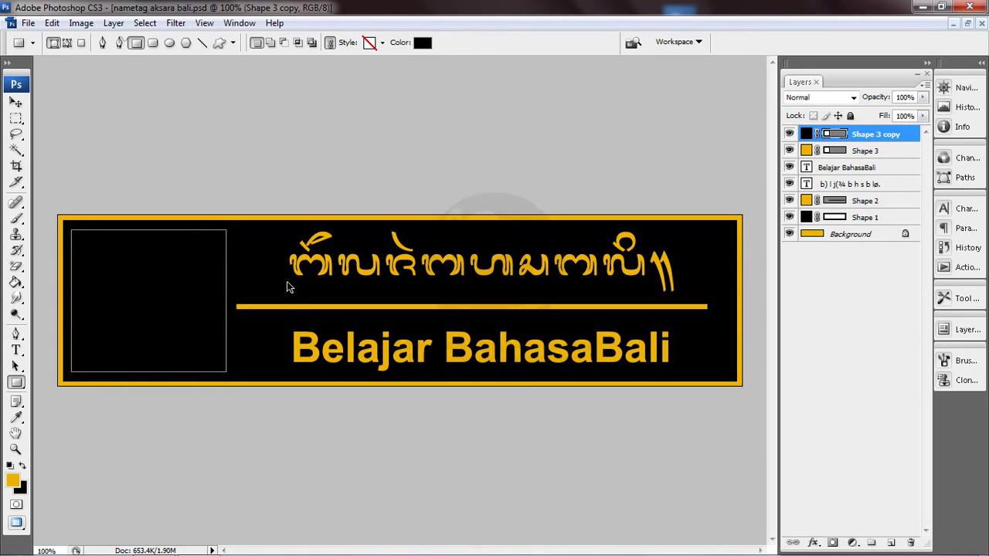
Step: Scale the black Shape 3 copy down to 93.2%, revealing a thin gold edge
key("ctrl+t")
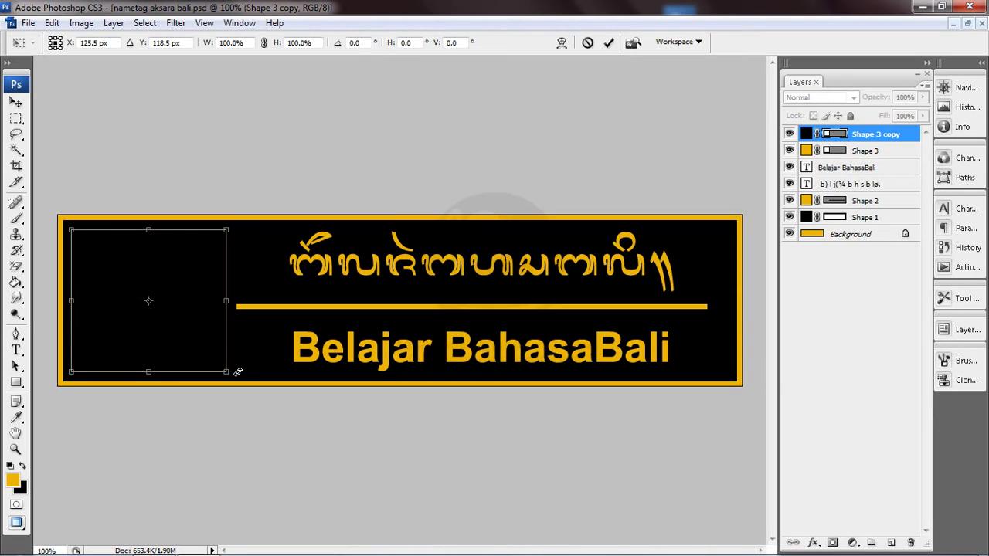
left_click_drag(227, 372, 221, 365)
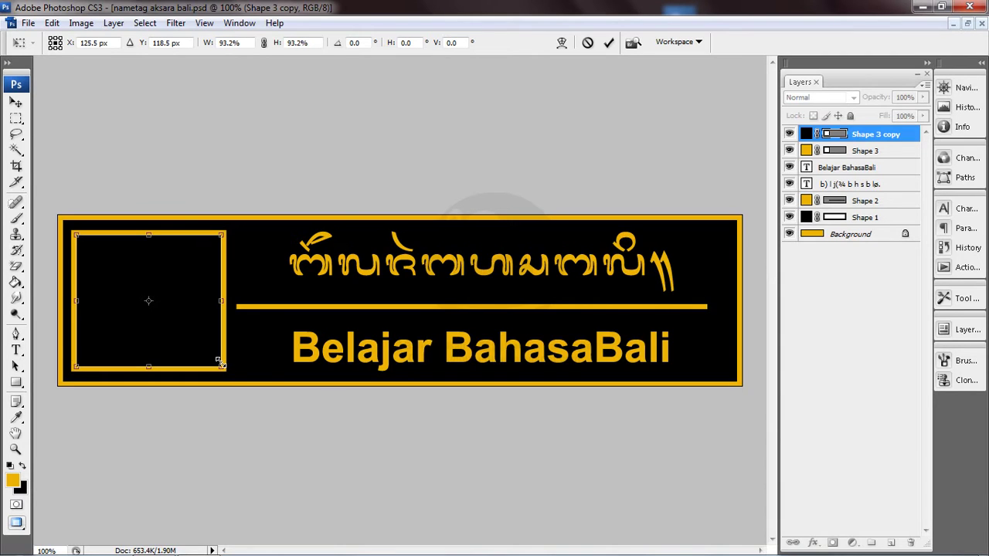
key("Return")
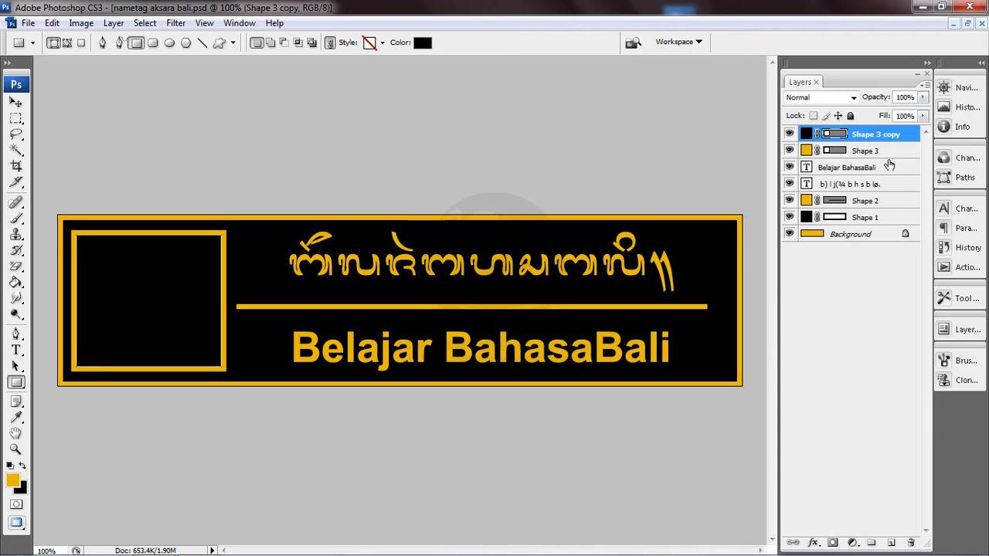
Step: Nudge Shape 2 and both text layers right together with the arrow keys
left_click(876, 201)
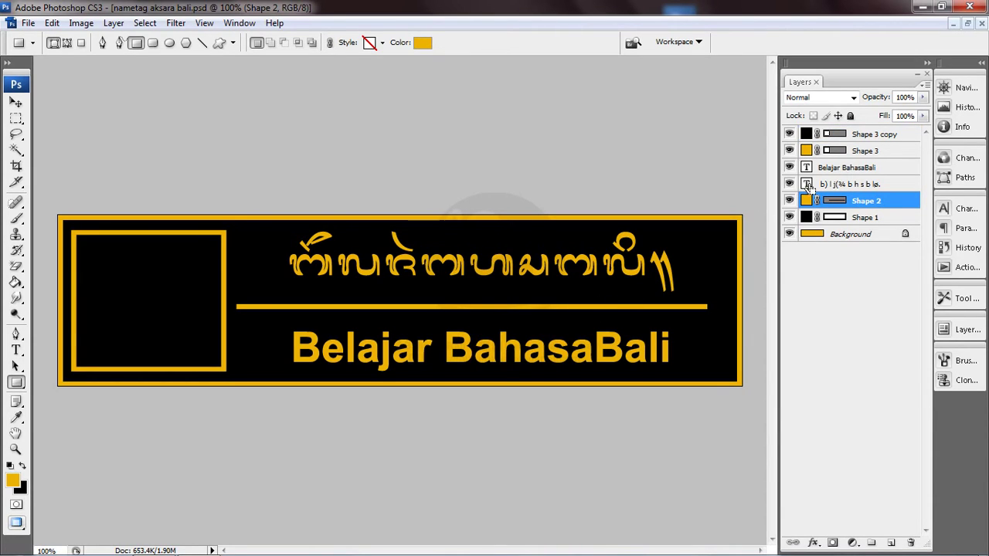
left_click(825, 171, "ctrl")
left_click(848, 190, "ctrl")
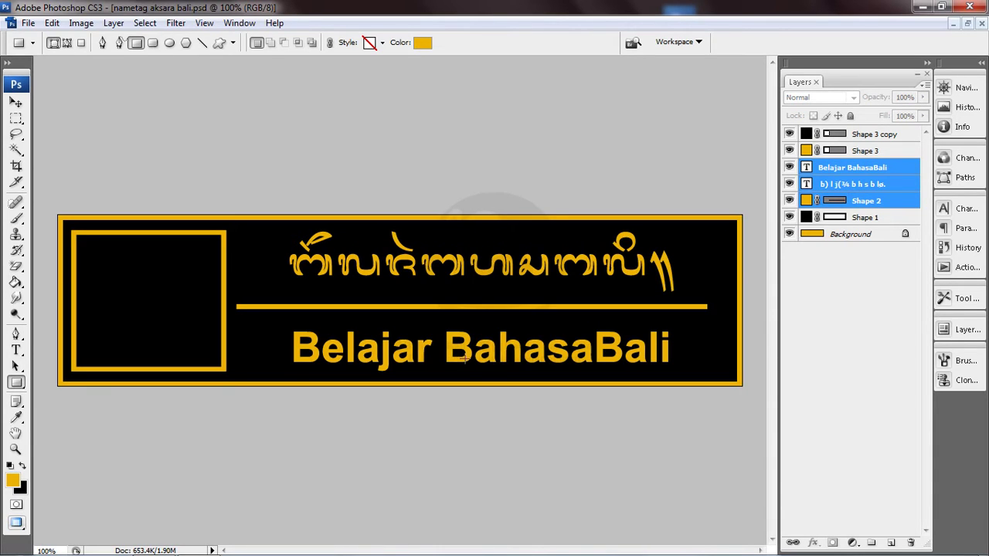
left_click(16, 103)
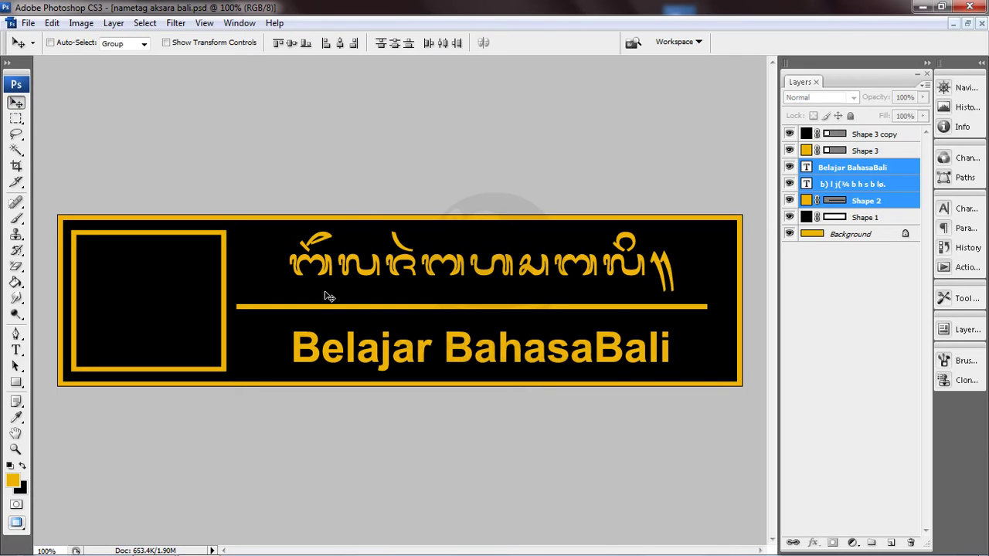
key("shift+Right")
key("Right")
key("Right")
key("Right")
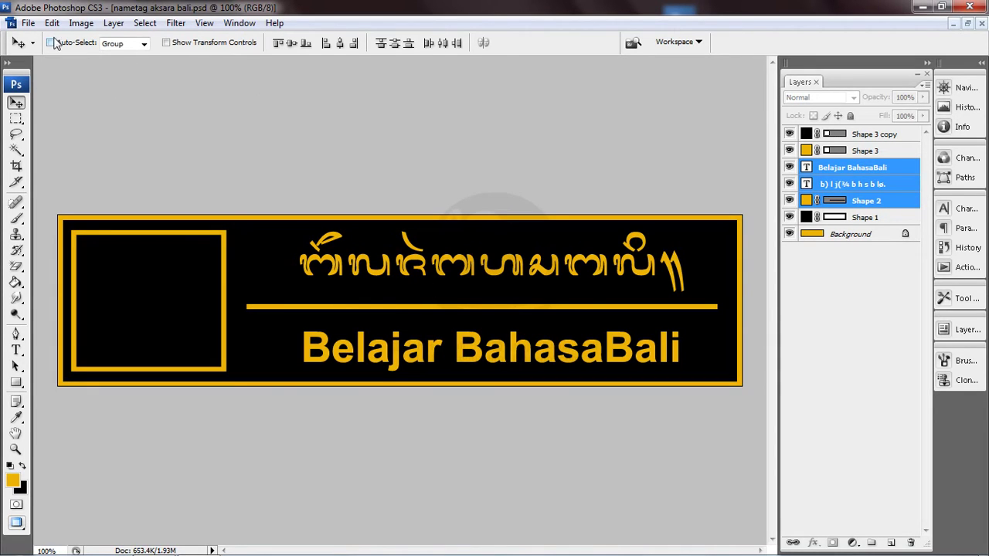
Step: In the Open dialog, browse to Local Disk (D:)
left_click(23, 24)
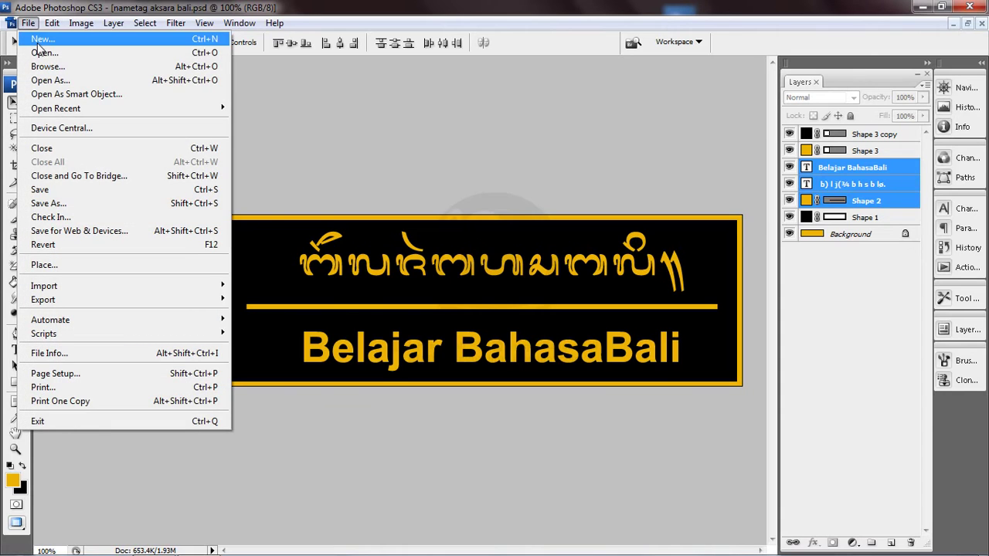
left_click(36, 56)
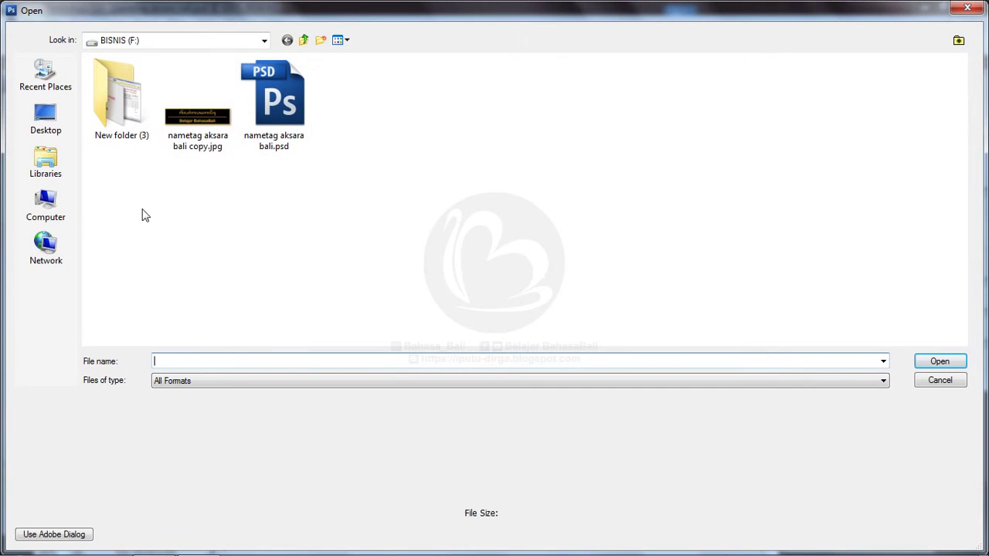
left_click(46, 205)
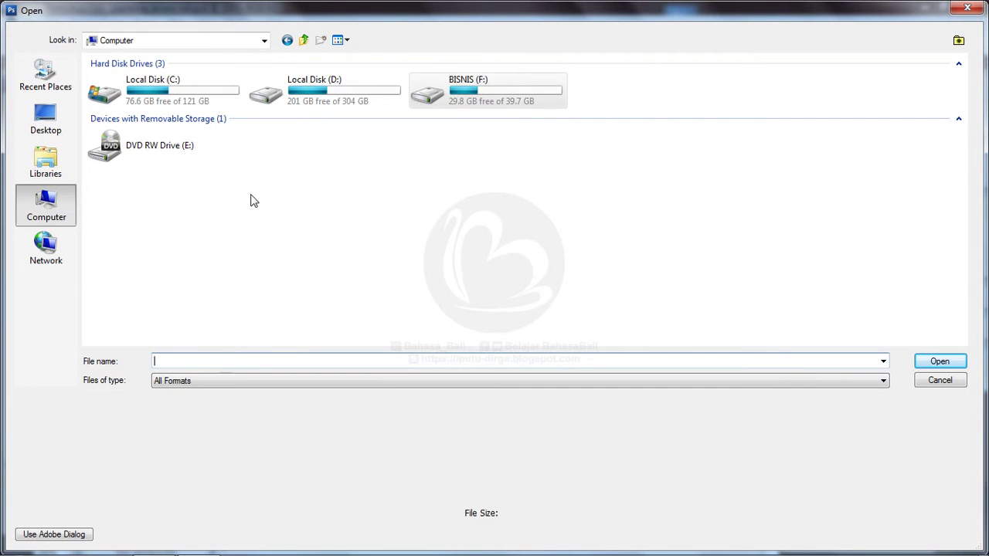
double_click(280, 94)
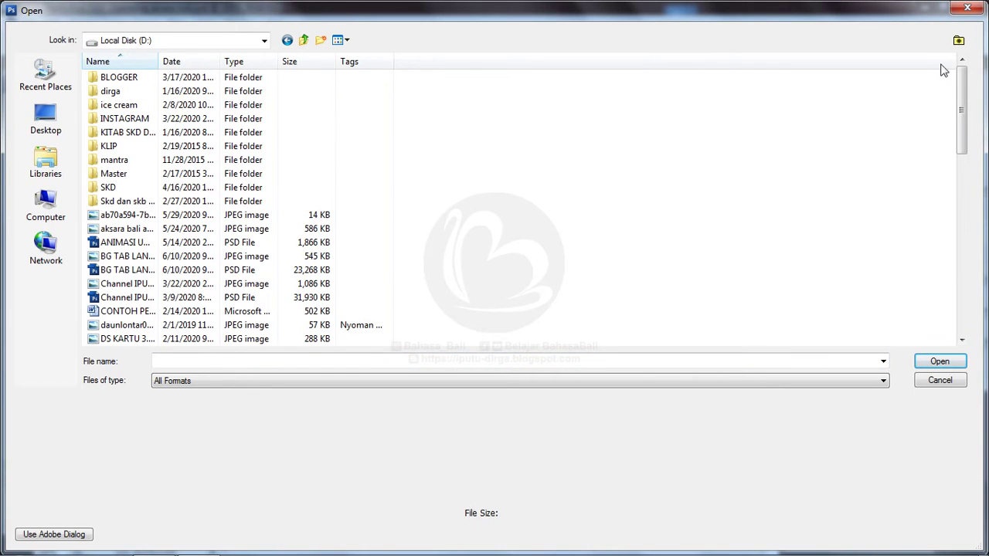
Step: Switch the file view to medium icons and open logo PNG.png
left_click(345, 39)
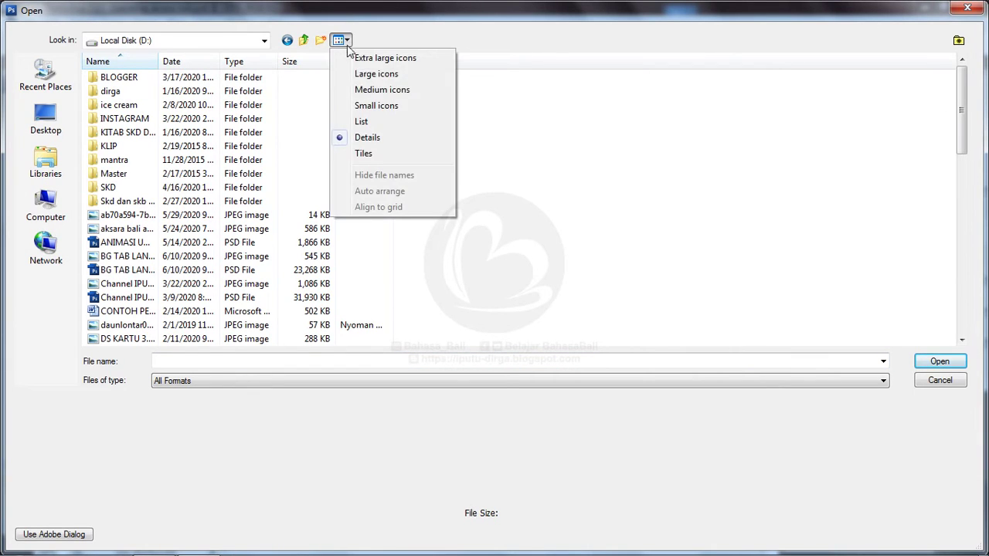
left_click(368, 121)
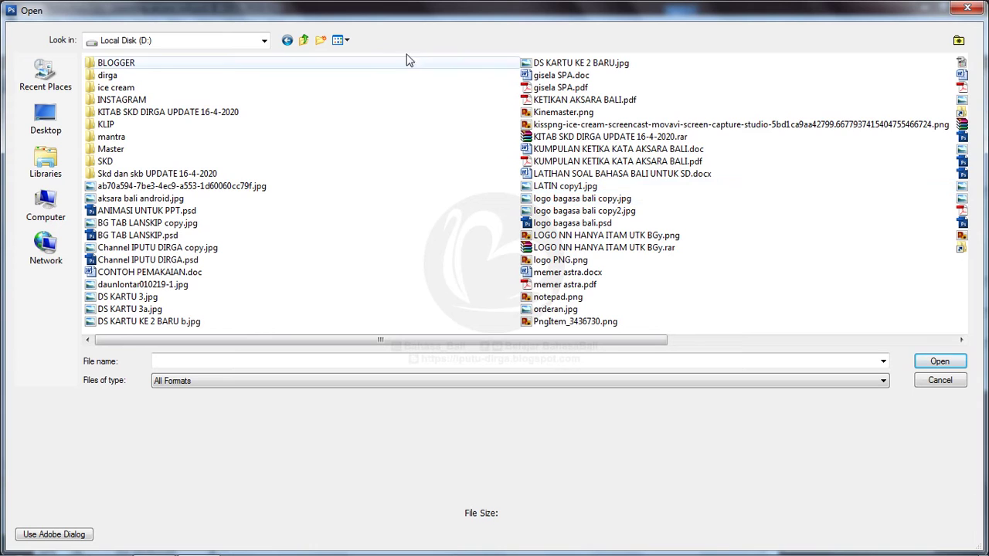
left_click(341, 45)
left_click(376, 106)
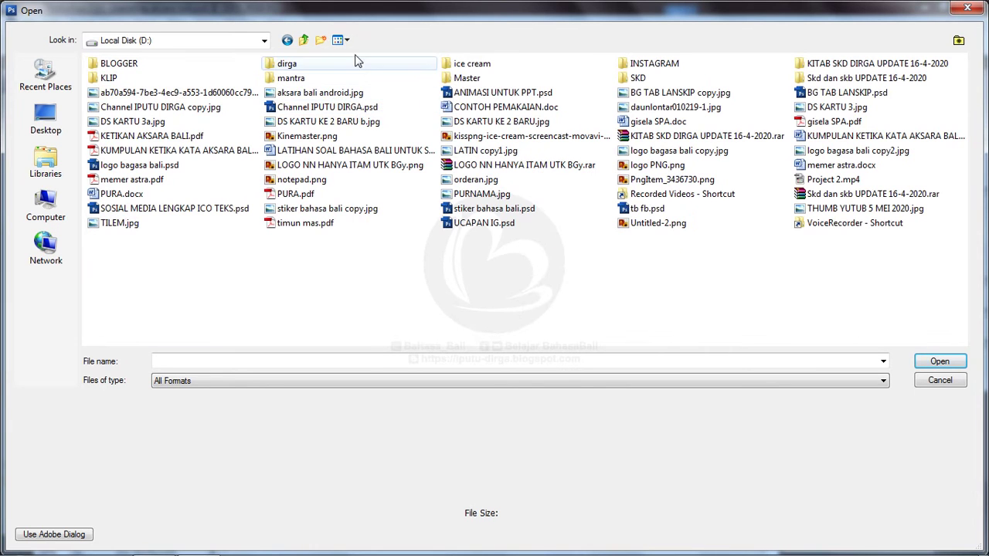
left_click(346, 40)
left_click(371, 89)
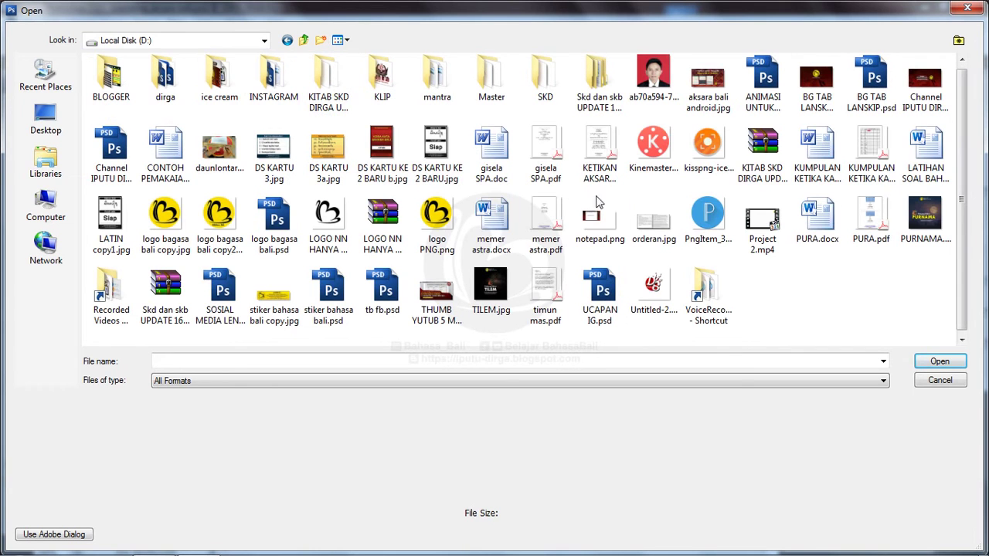
double_click(433, 221)
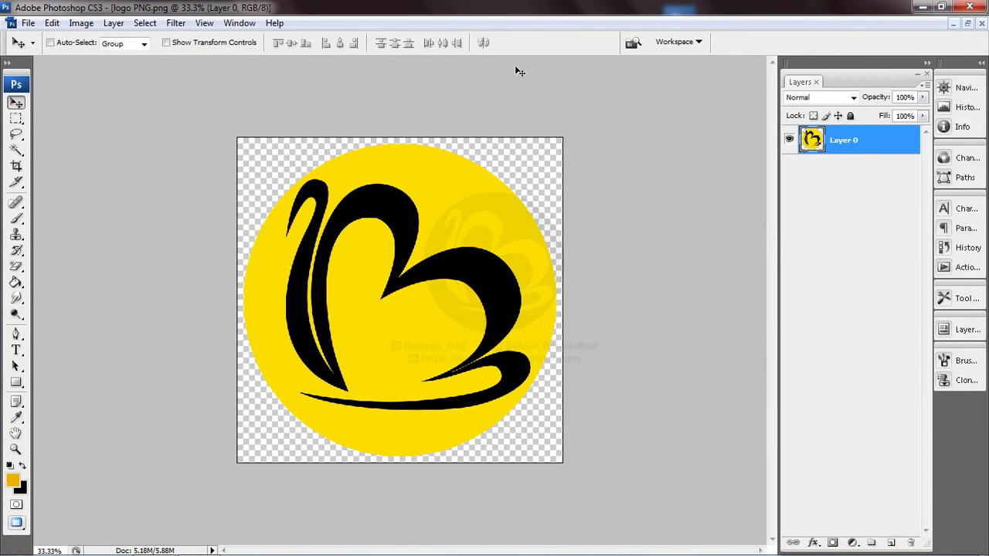
Step: Drag the logo into the nametag document as Layer 1, then maximize and zoom out
left_click(969, 24)
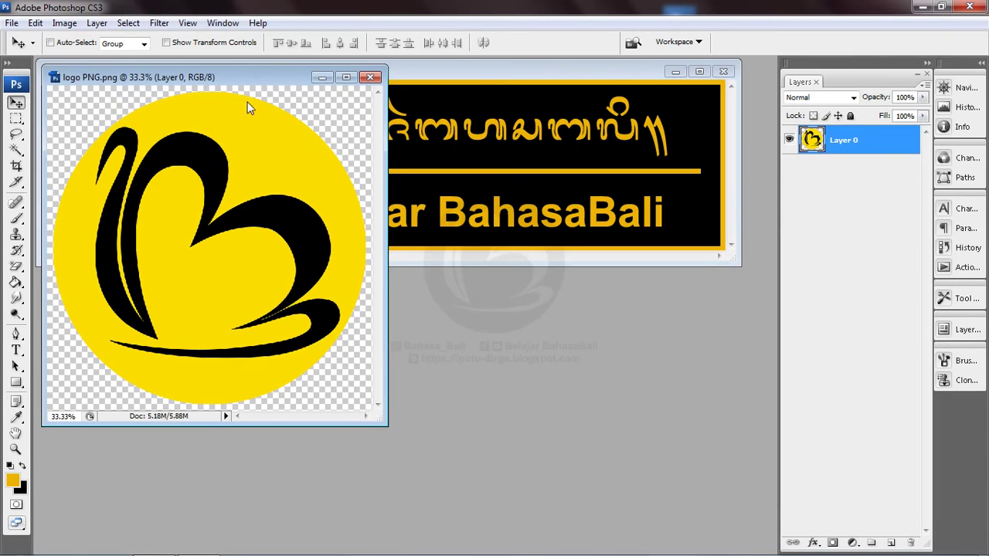
mouse_move(229, 77)
left_mouse_down()
mouse_move(621, 193)
mouse_move(490, 188)
left_mouse_up()
left_click_drag(390, 289, 133, 176)
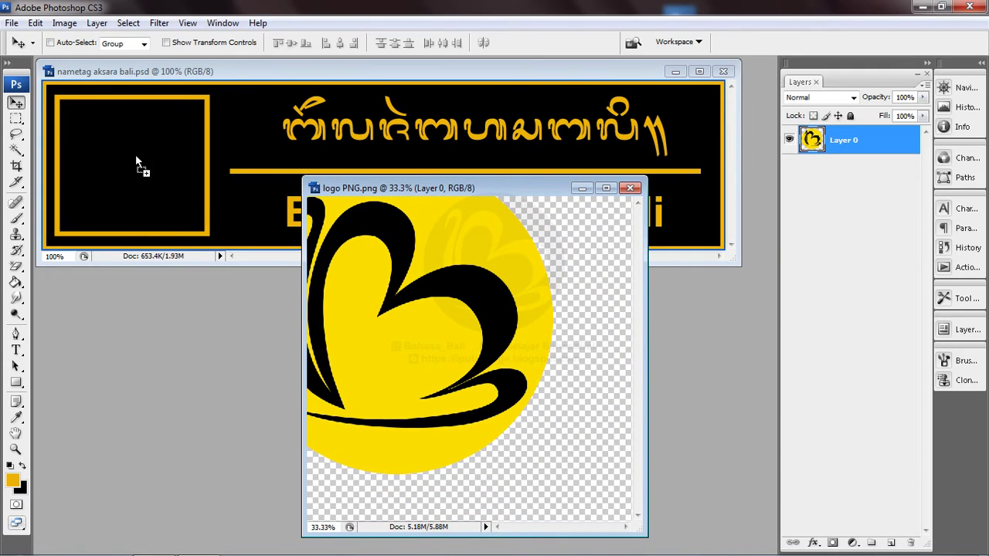
mouse_move(133, 177)
left_mouse_down()
mouse_move(205, 186)
mouse_move(150, 159)
left_mouse_up()
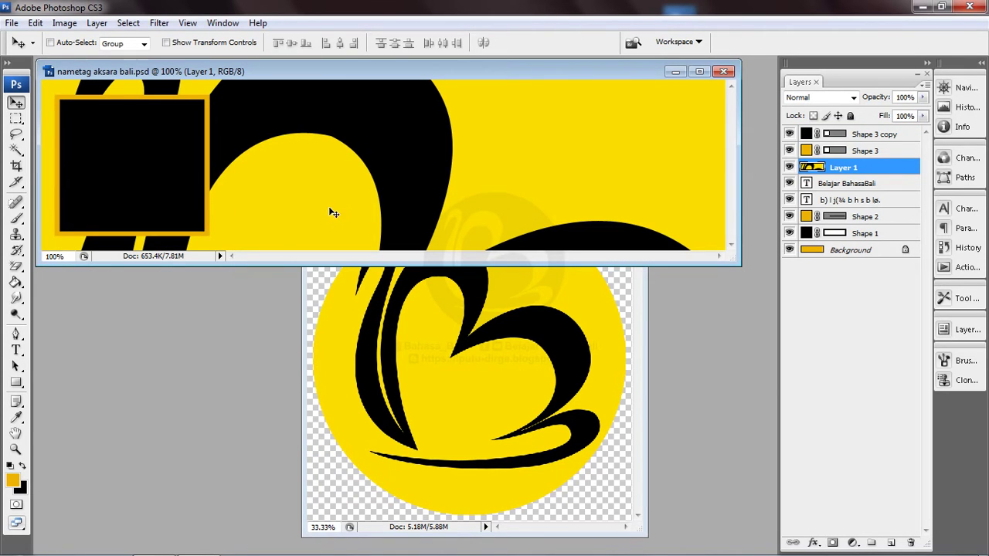
left_click(700, 71)
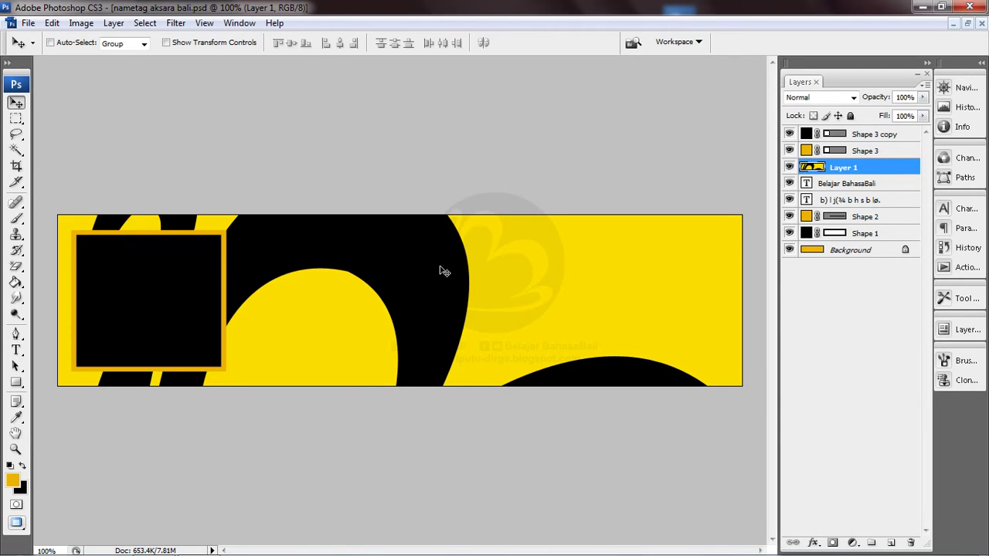
key("ctrl+minus")
key("ctrl+minus")
key("ctrl+minus")
key("ctrl+minus")
key("ctrl+minus")
key("ctrl+minus")
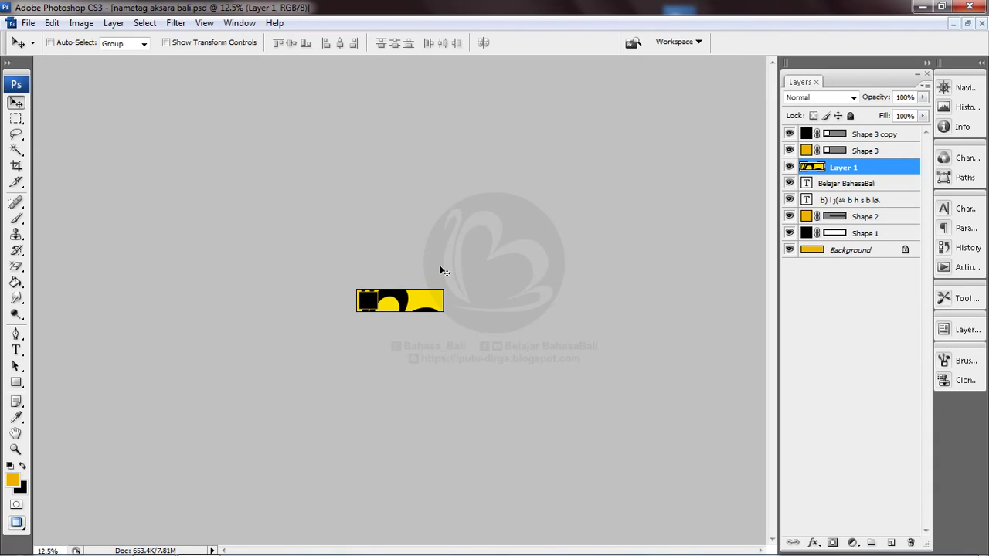
Step: Scale the logo down to roughly a quarter of its size and nudge it into place
key("ctrl+t")
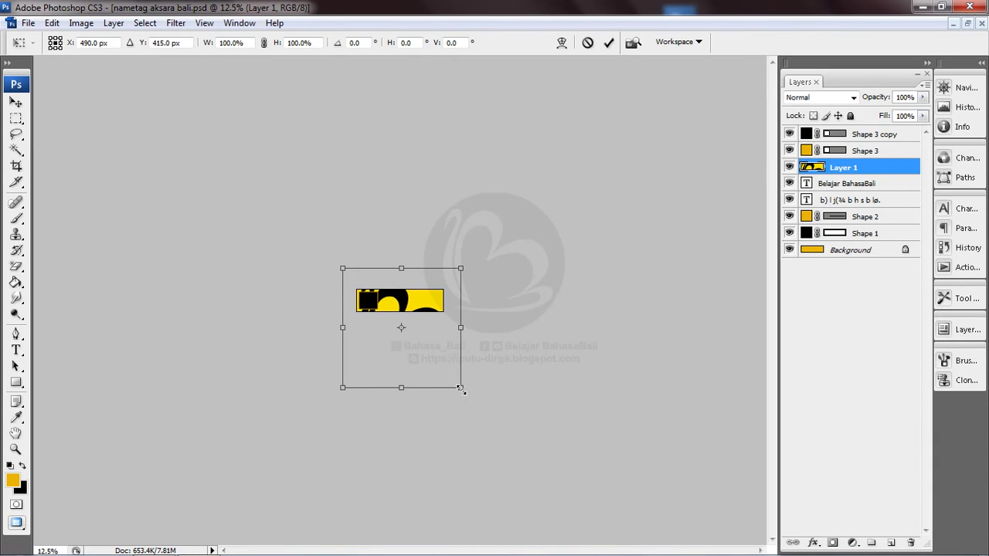
left_click_drag(460, 389, 359, 292)
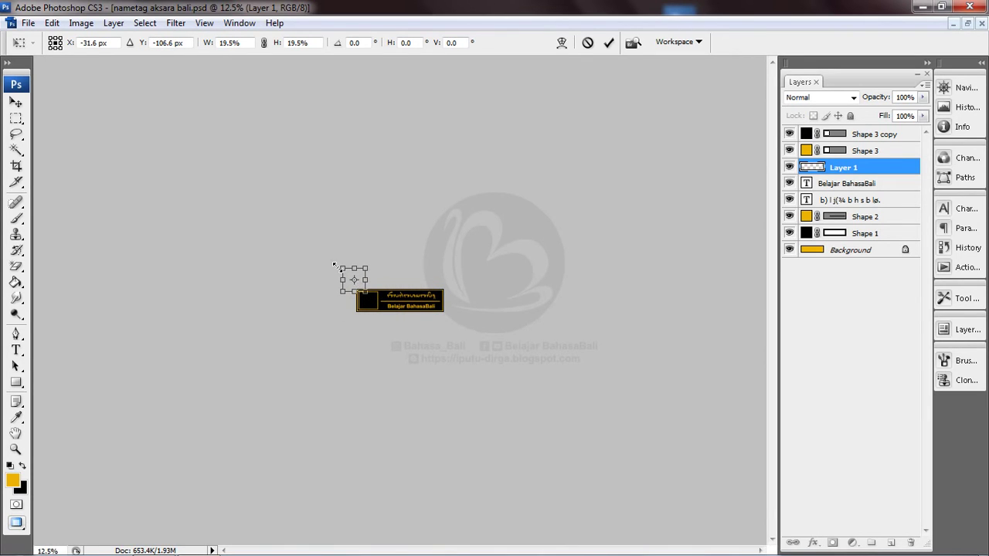
left_click_drag(333, 265, 344, 265)
key("Down")
key("Down")
key("Down")
key("Down")
key("Down")
key("Down")
key("Down")
key("Down")
key("Down")
key("Right")
key("Right")
key("Down")
key("Down")
key("Down")
key("Right")
key("Right")
key("shift+Right")
key("shift+Right")
key("shift+Right")
key("shift+Right")
key("shift+Right")
key("shift+Right")
key("shift+Right")
key("shift+Right")
key("shift+Right")
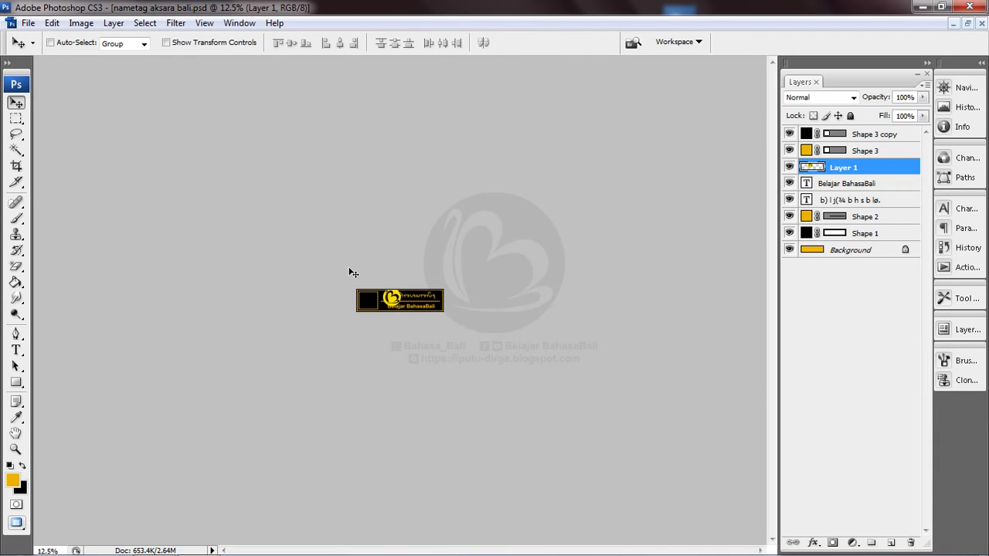
Step: Move the logo into the left frame, bring its layer to the top, and centre it
key("ctrl+plus")
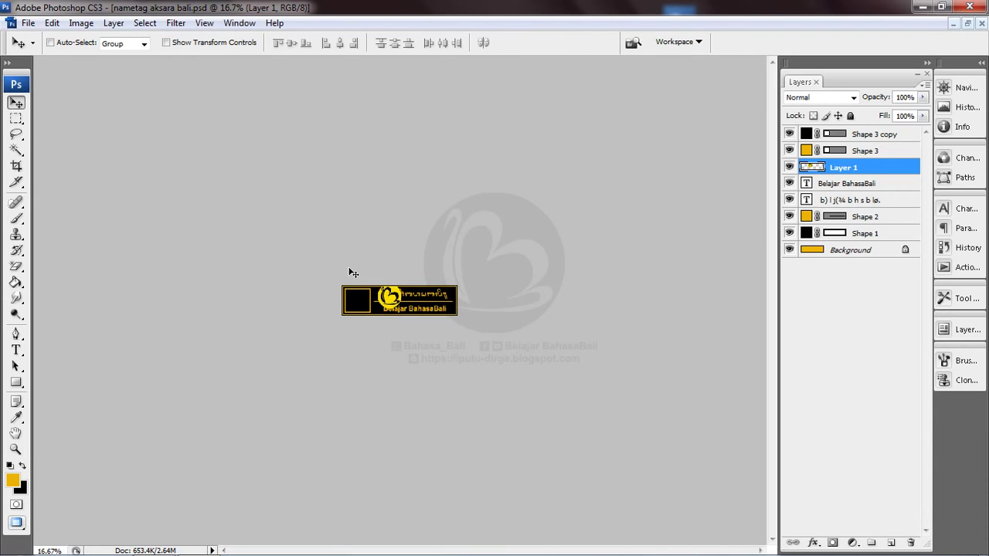
key("ctrl+plus")
key("ctrl+plus")
key("ctrl+plus")
key("ctrl+plus")
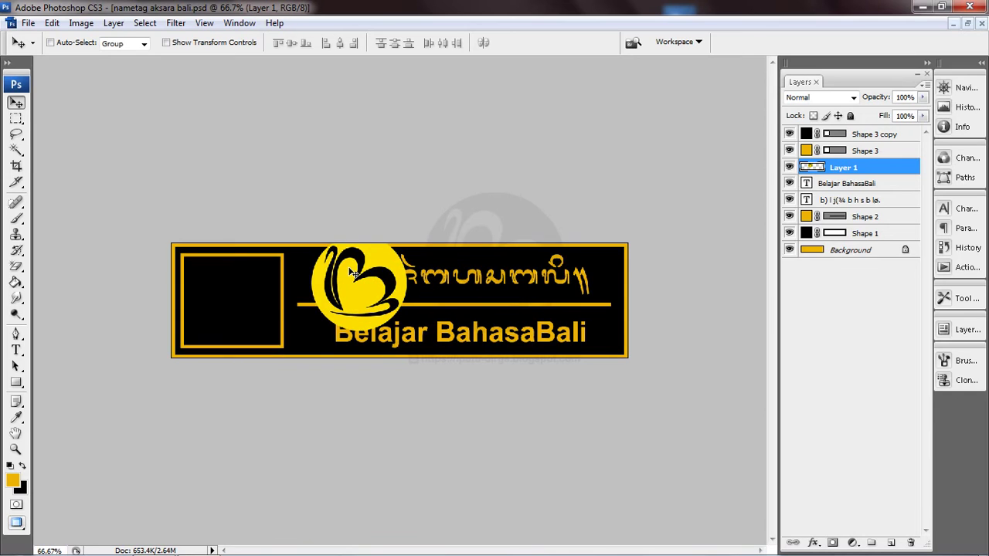
key("ctrl+plus")
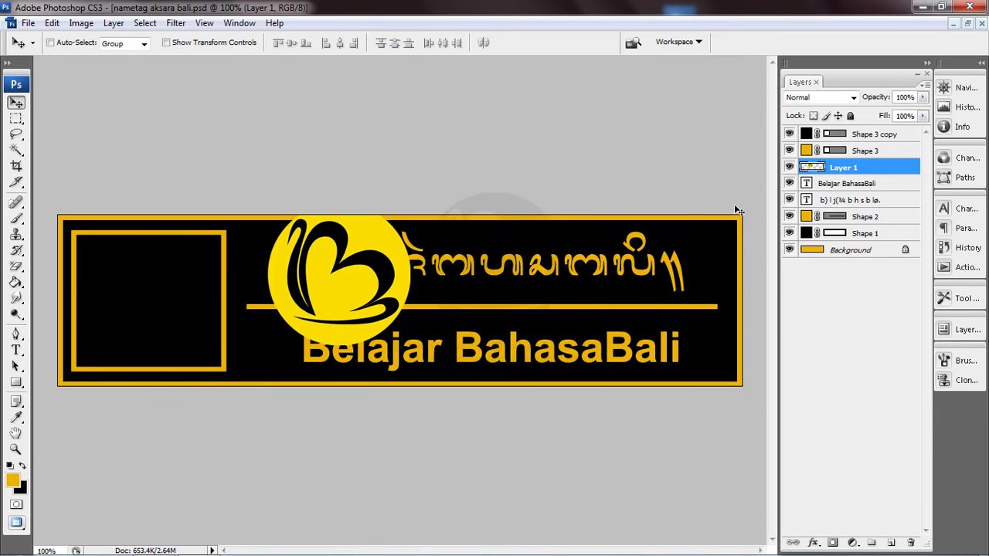
left_click_drag(363, 284, 199, 303)
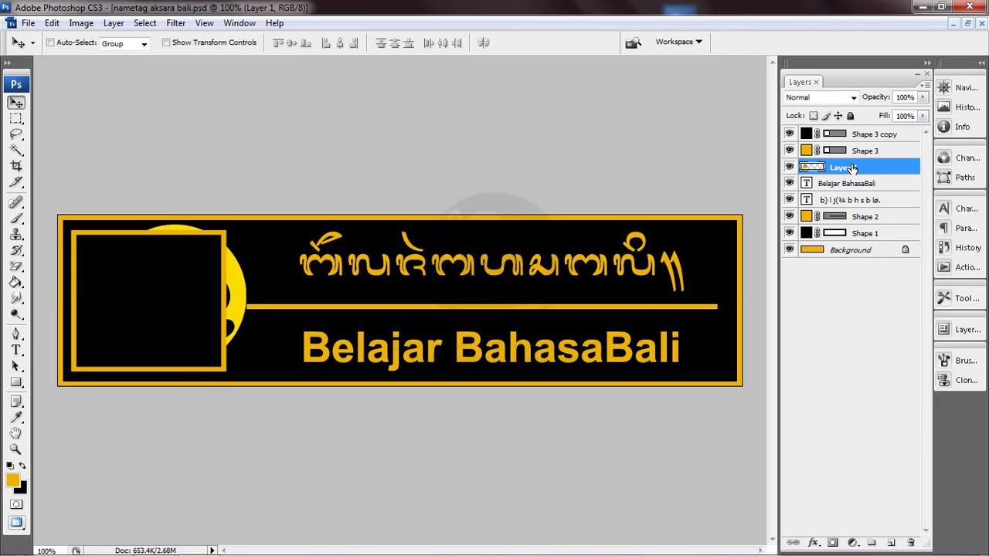
left_click_drag(859, 168, 856, 135)
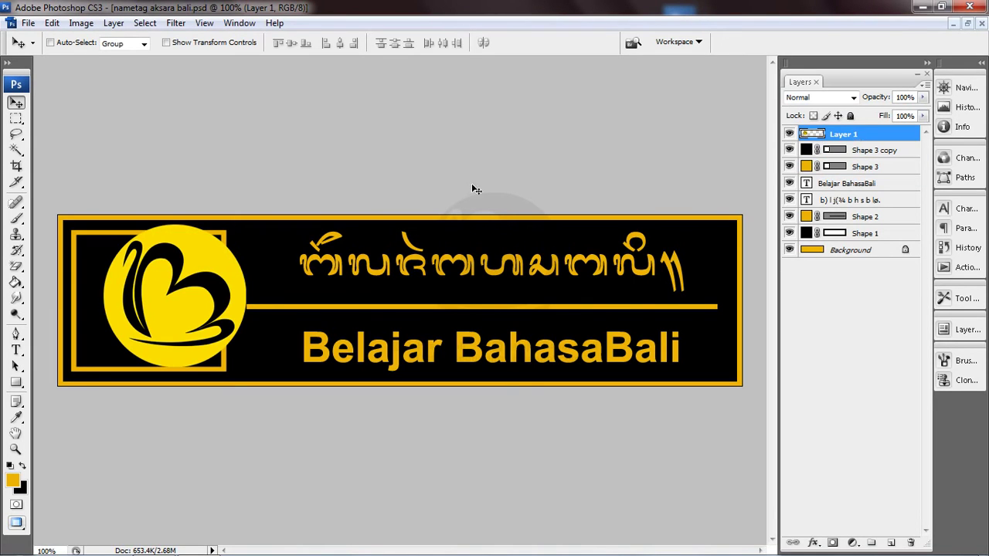
mouse_move(213, 297)
left_mouse_down()
mouse_move(252, 288)
mouse_move(183, 297)
left_mouse_up()
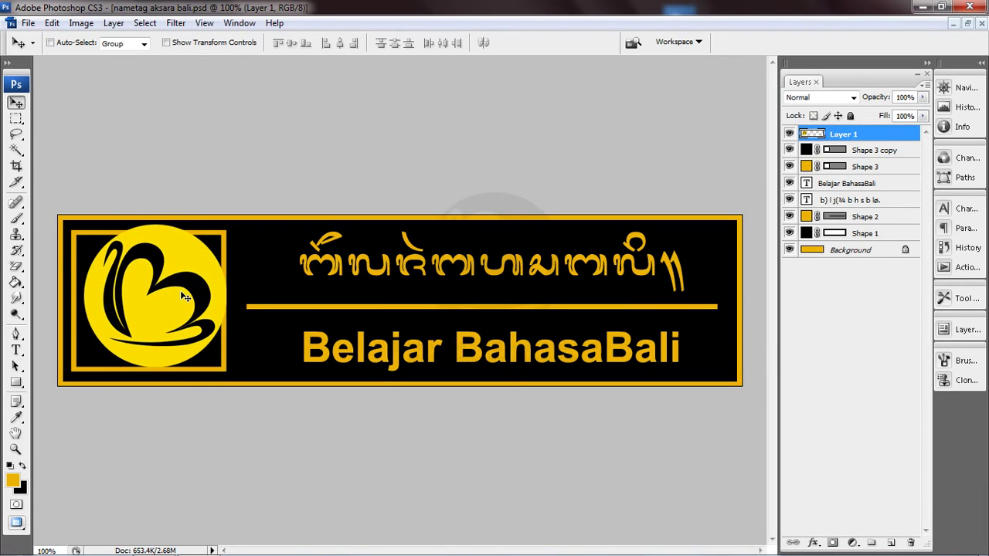
Step: Scale the logo proportionally to 82.7% and centre it inside the left gold frame
key("ctrl+t")
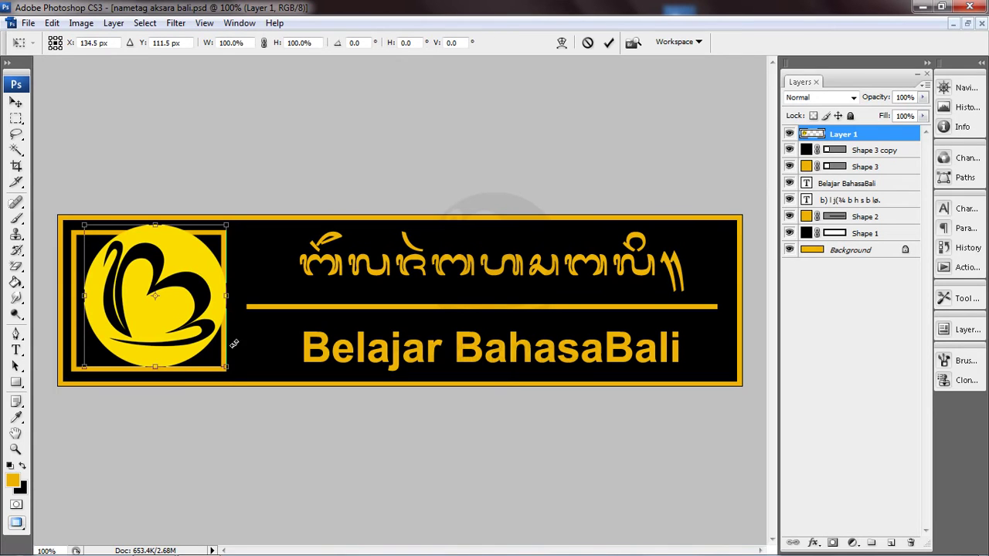
left_click_drag(220, 362, 219, 357)
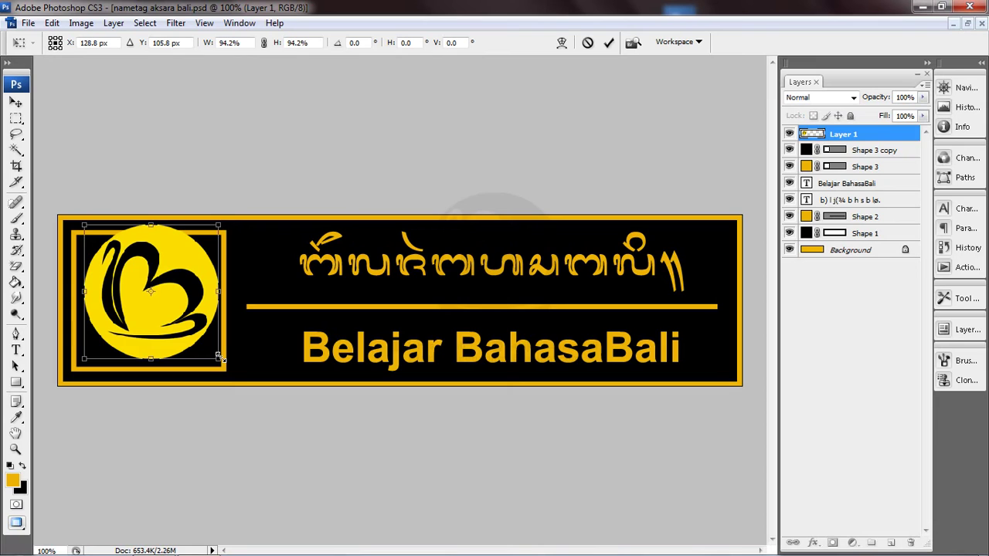
mouse_move(216, 359)
left_mouse_down()
mouse_move(198, 364)
mouse_move(200, 354)
left_mouse_up()
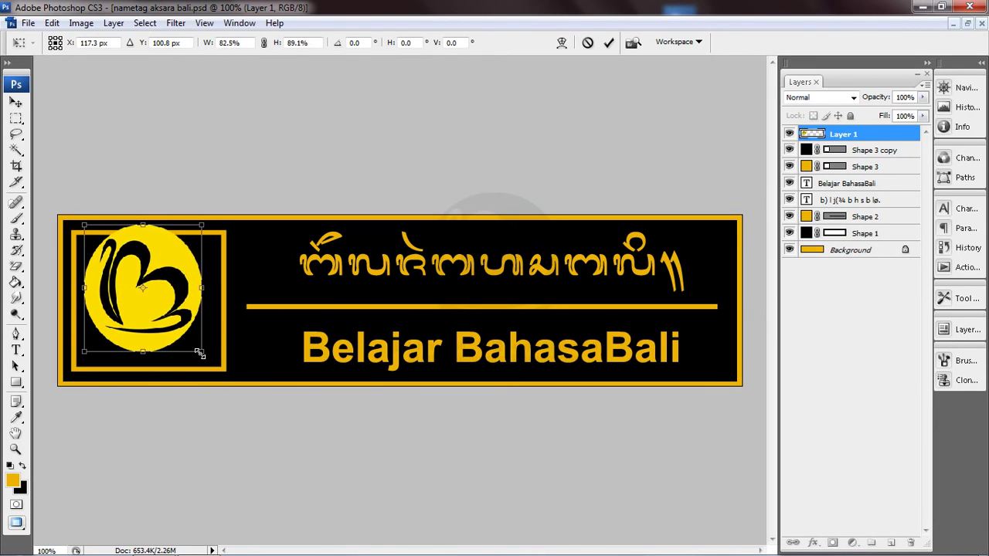
key("ctrl+z")
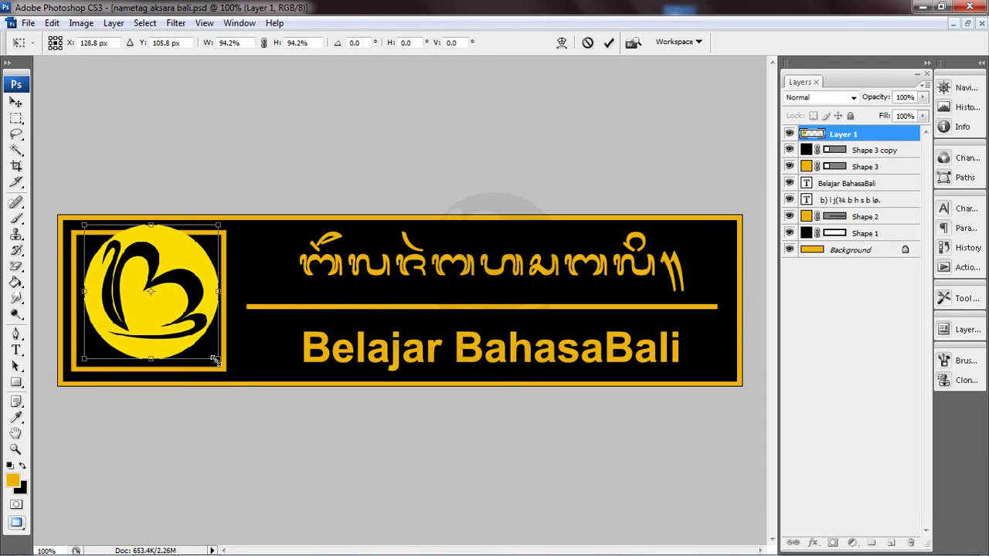
left_click_drag(209, 358, 202, 341)
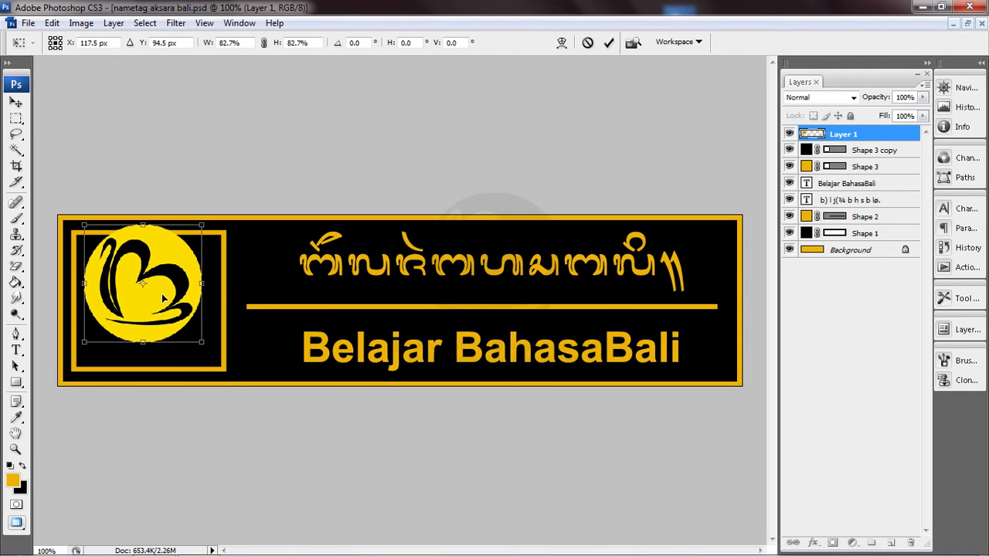
left_click_drag(163, 297, 166, 318)
key("Up")
key("Up")
key("Up")
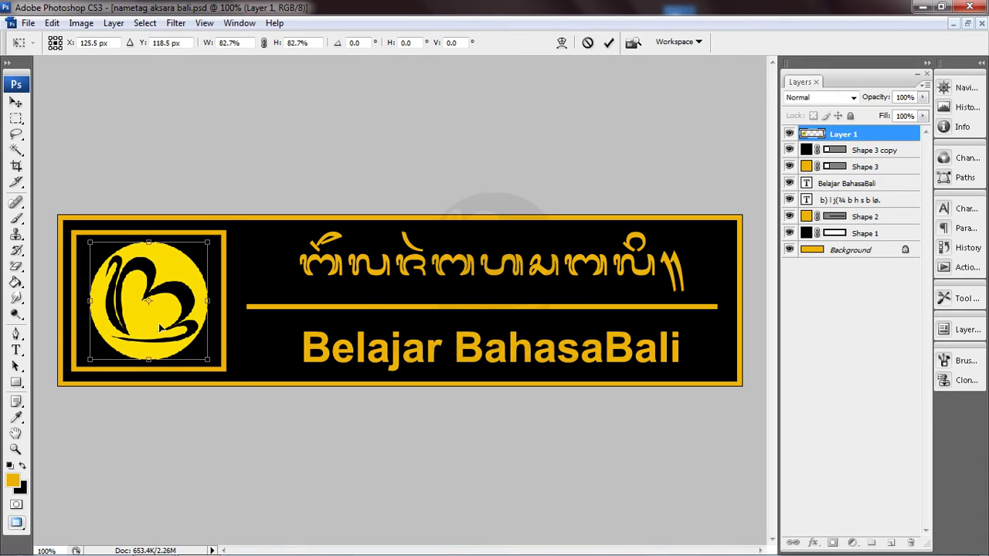
key("Return")
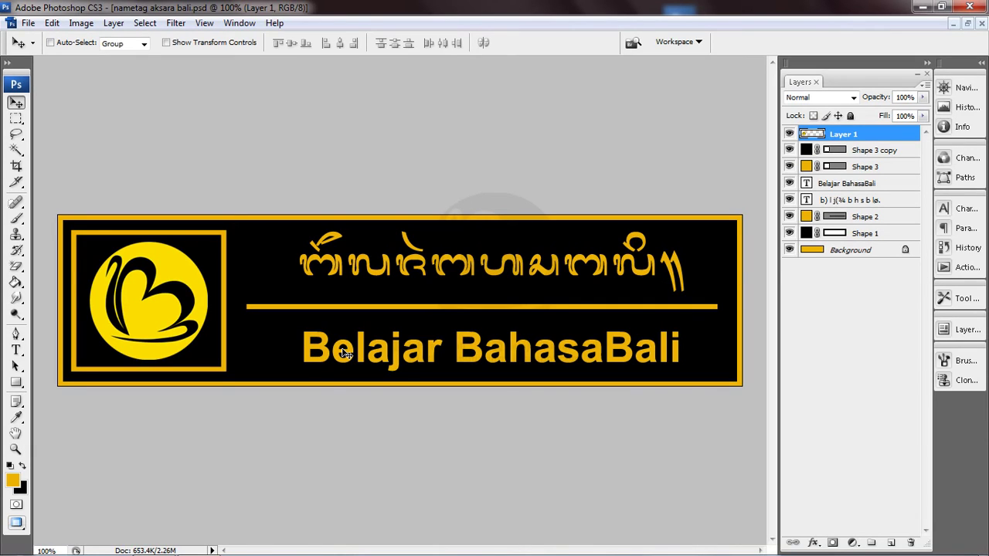
Step: Save a copy as JPEG 'nametag aksara bali 2.jpg' at quality 5 Medium
left_click(30, 23)
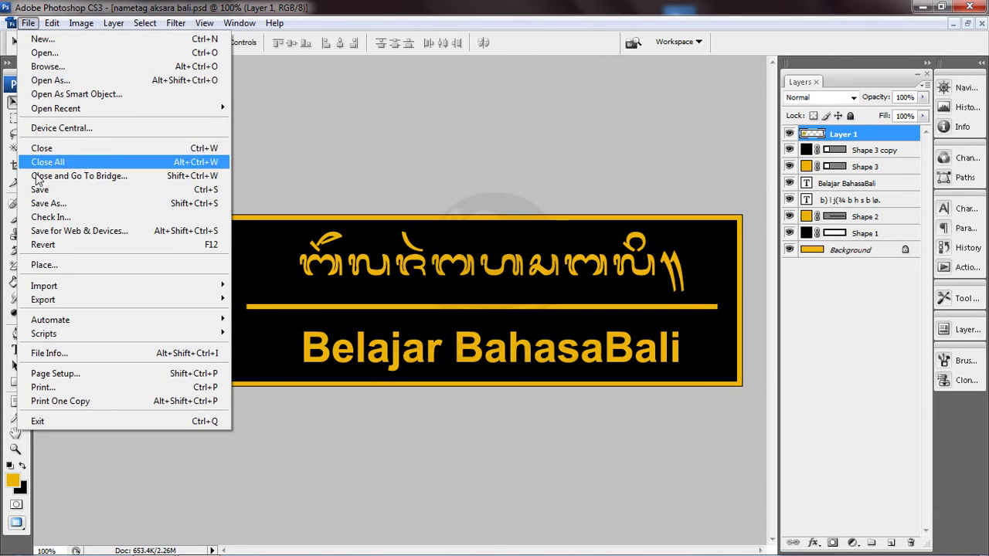
left_click(40, 205)
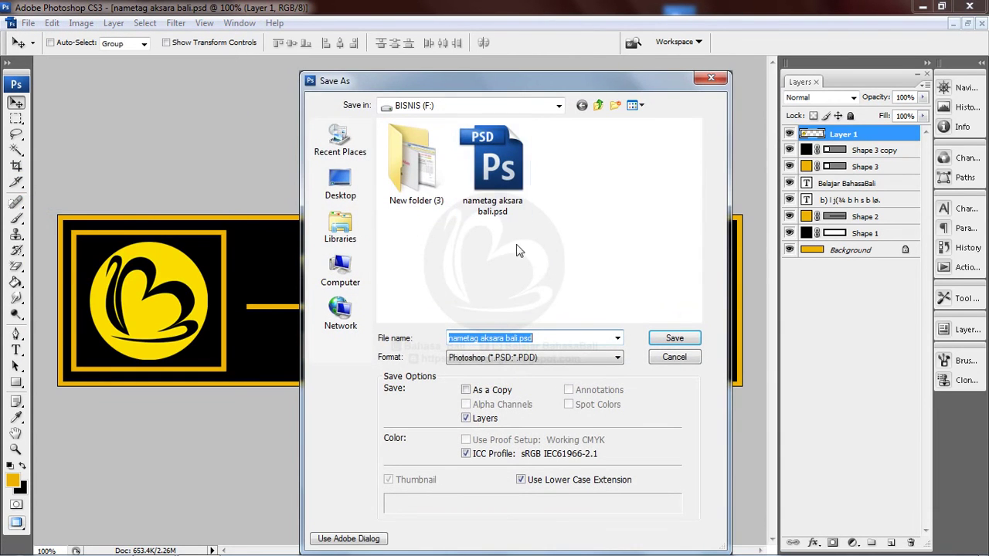
left_click(508, 339)
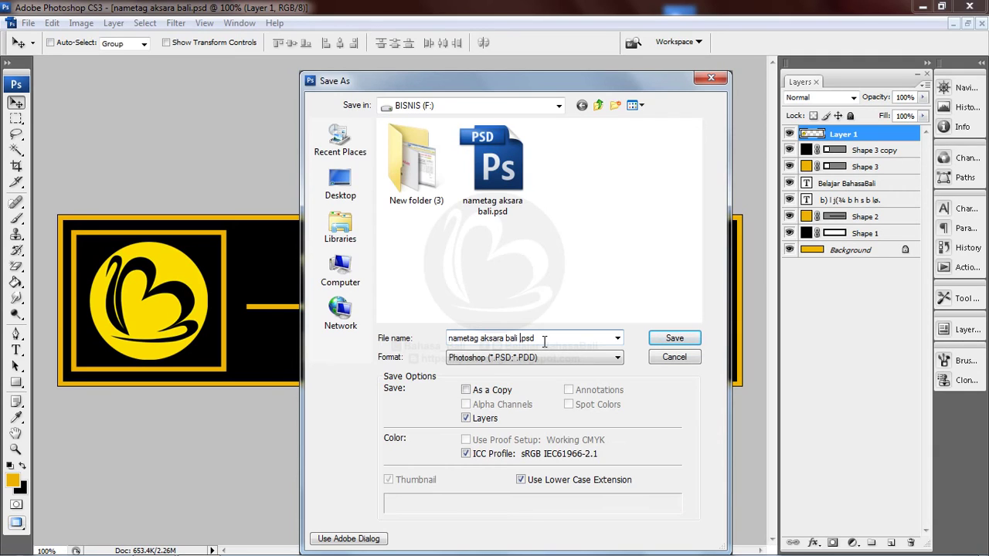
type("2")
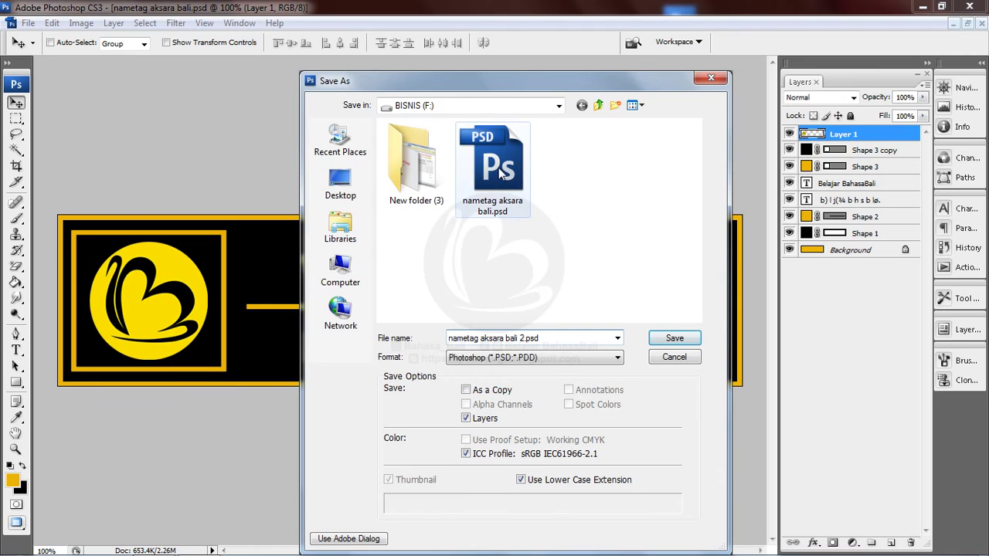
left_click(489, 361)
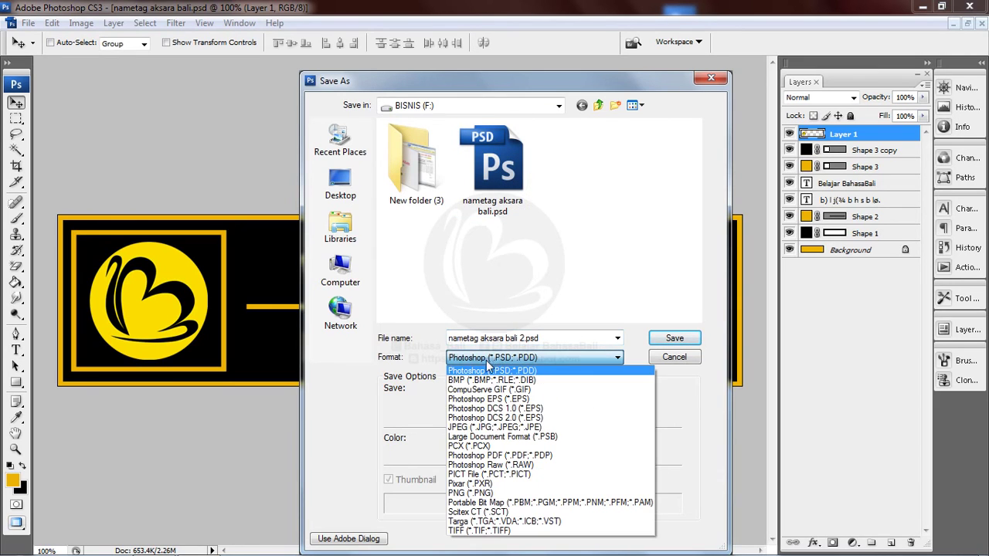
left_click(470, 429)
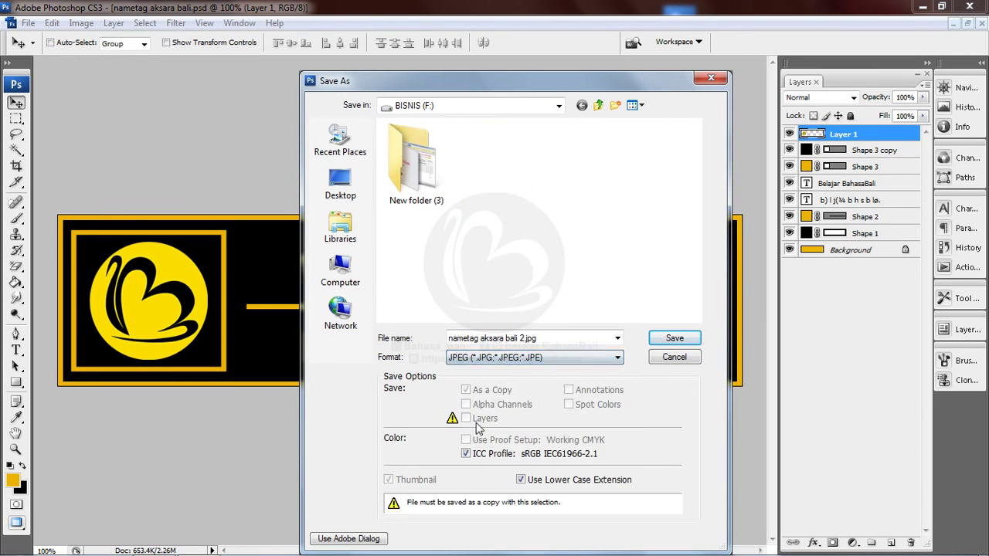
left_click(668, 338)
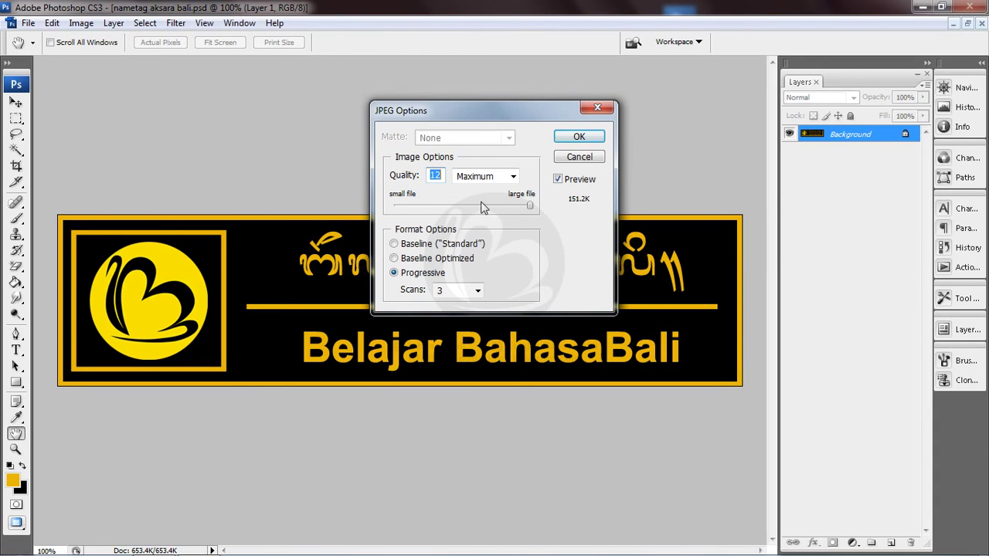
mouse_move(530, 206)
left_mouse_down()
mouse_move(433, 212)
mouse_move(530, 207)
left_mouse_up()
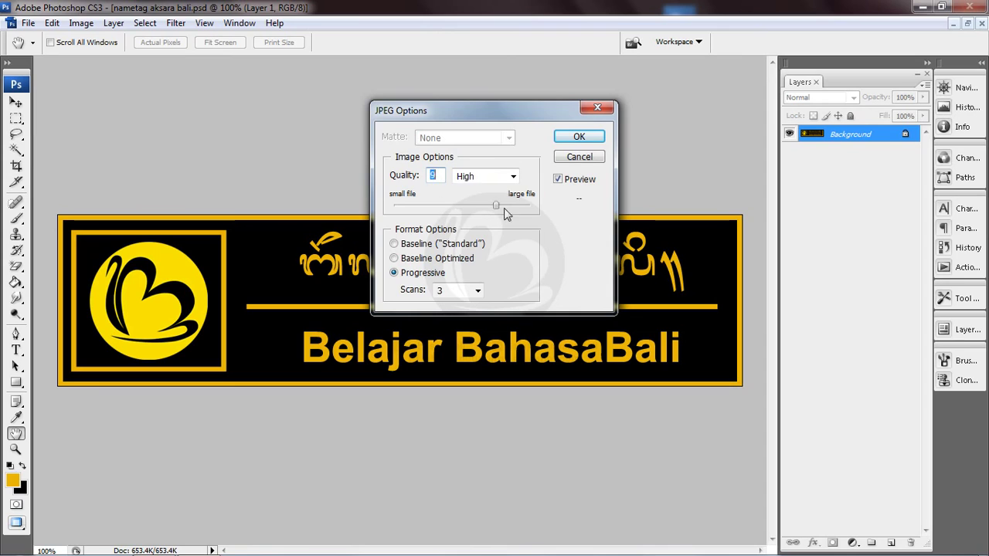
left_click(587, 139)
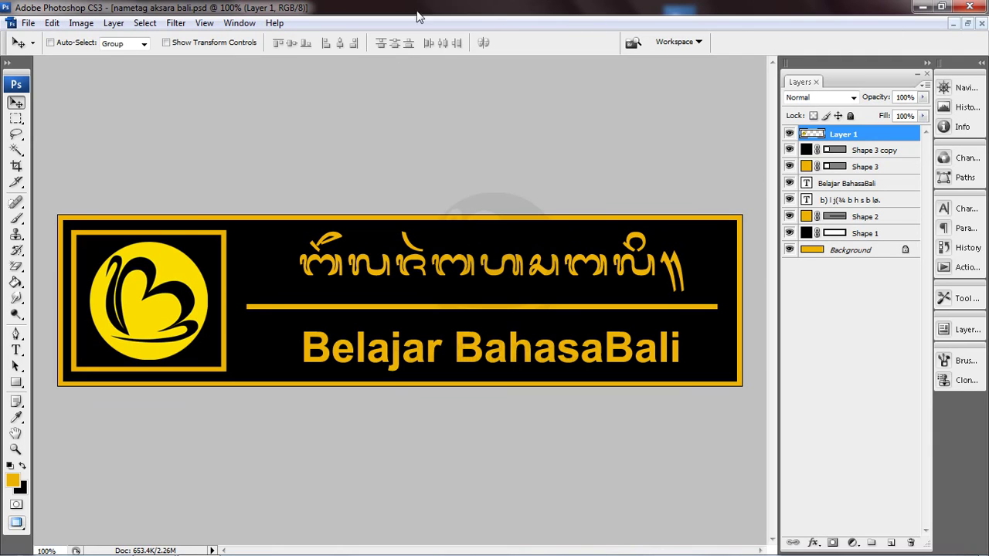
Step: Save the Photoshop document and close Photoshop
left_click(28, 23)
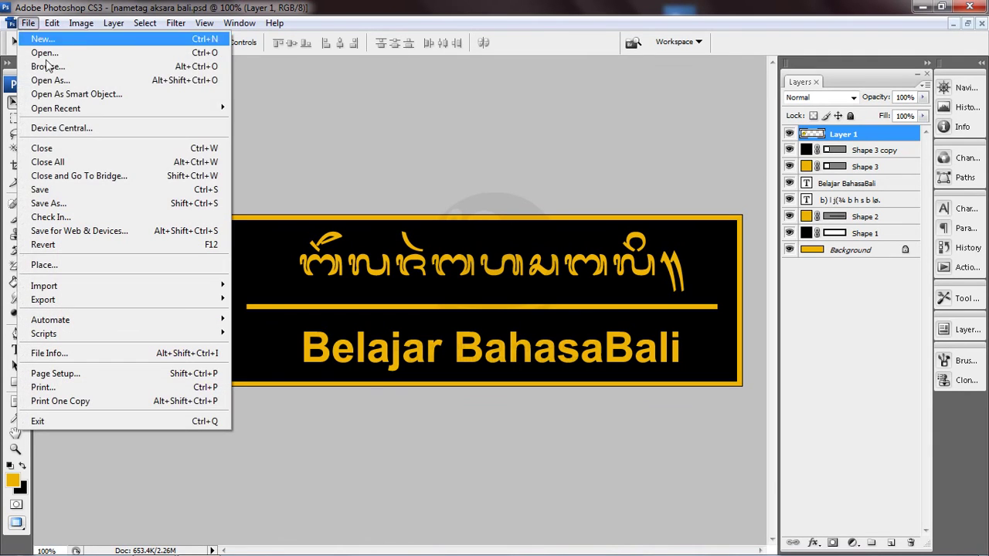
left_click(46, 195)
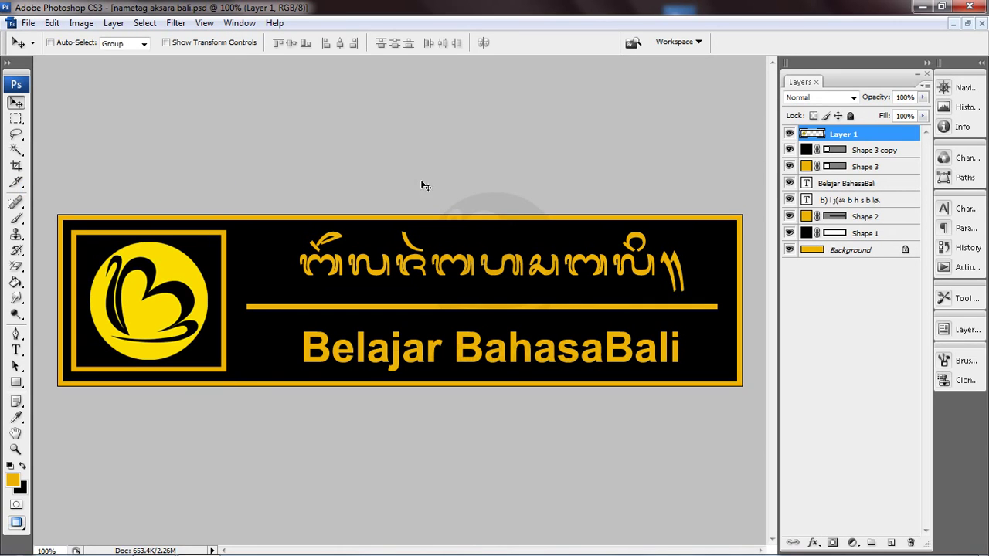
left_click(980, 26)
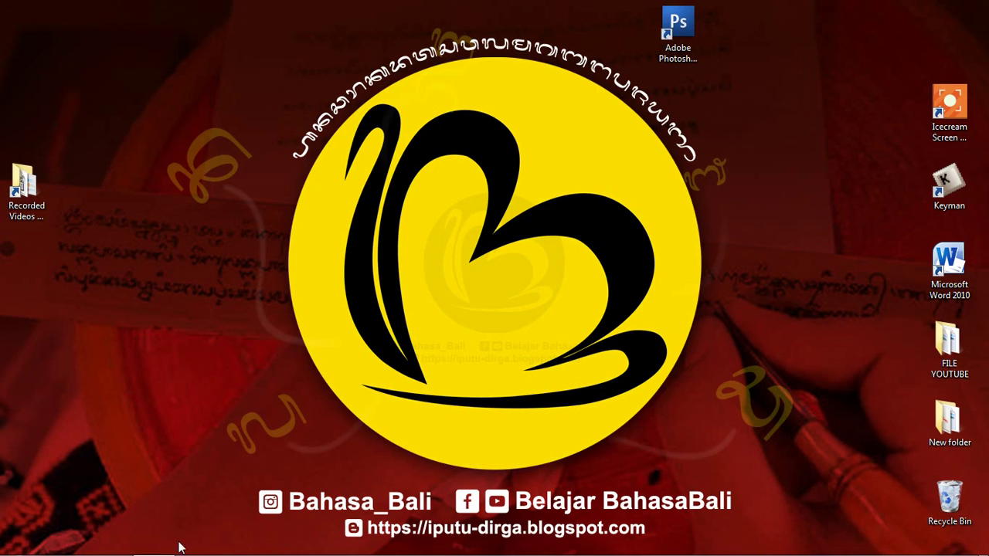
Step: Open nametag aksara bali 2.jpg from the BISNIS (F:) drive in Windows Explorer
left_click(109, 543)
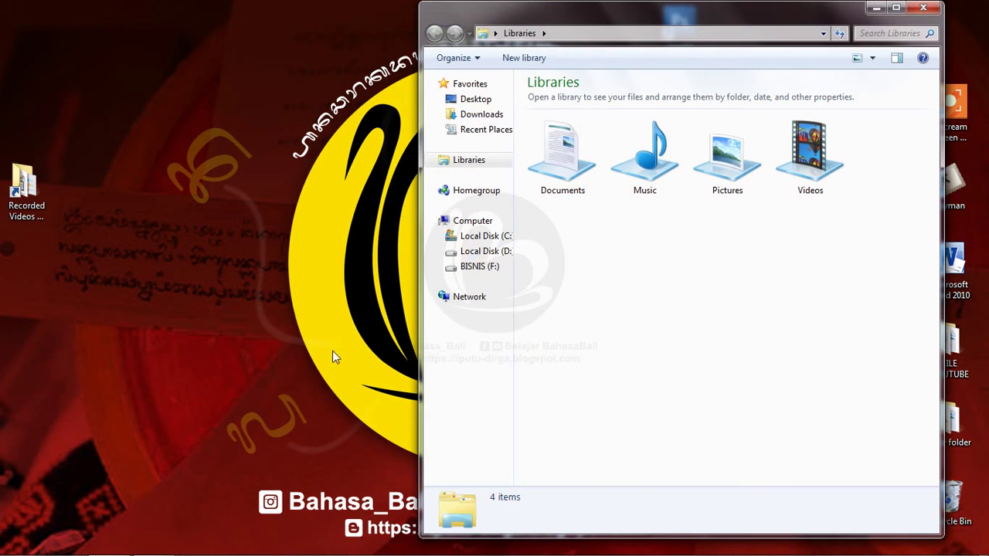
left_click(473, 271)
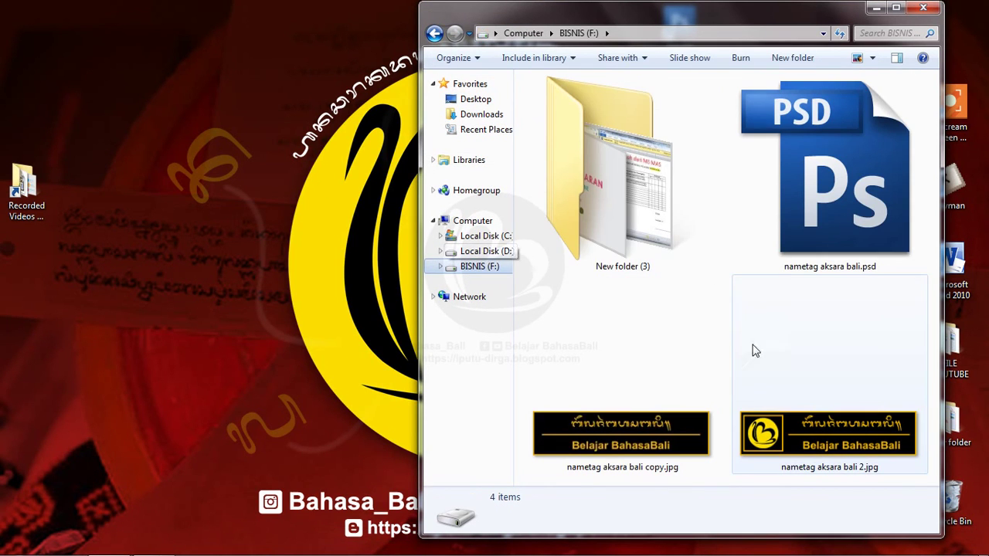
left_click(753, 348)
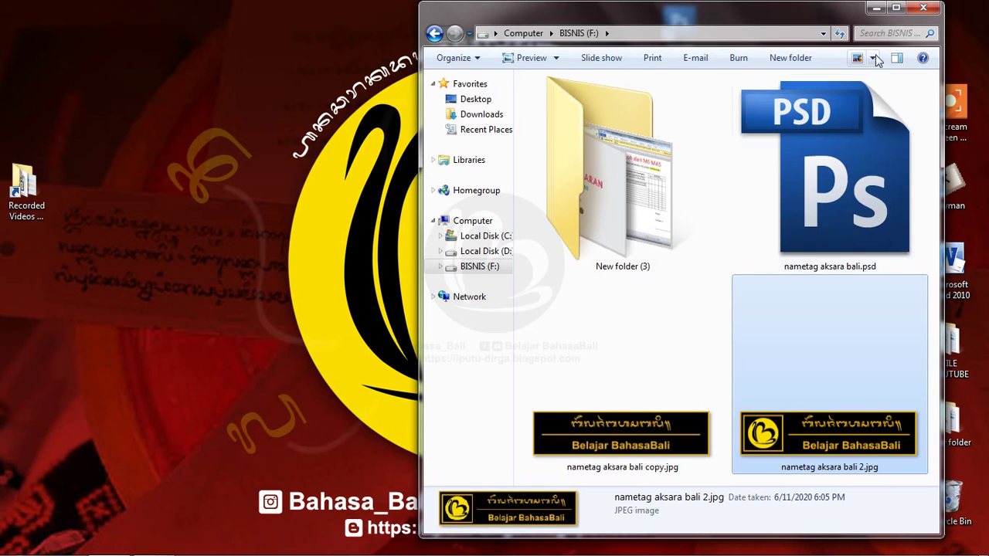
left_click(895, 7)
left_click(630, 243)
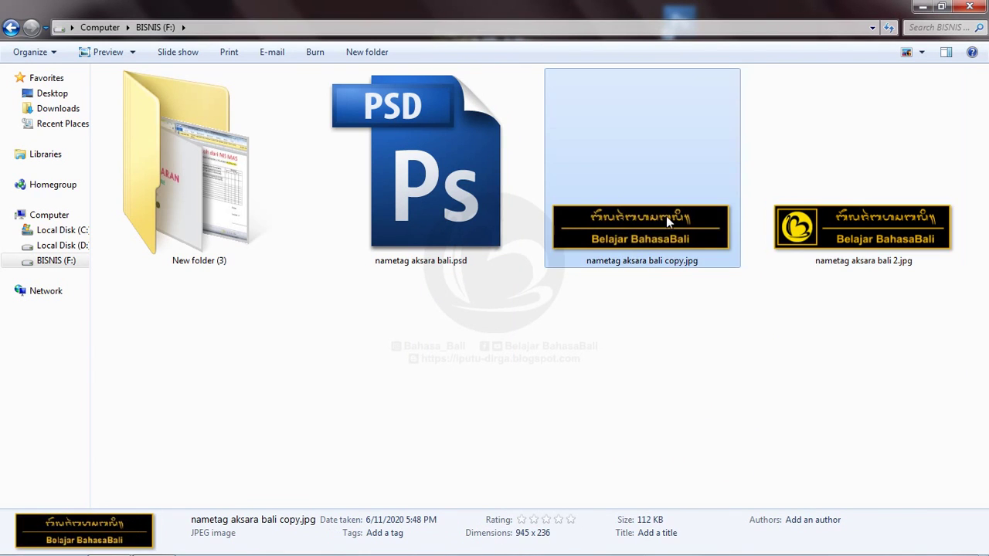
double_click(851, 213)
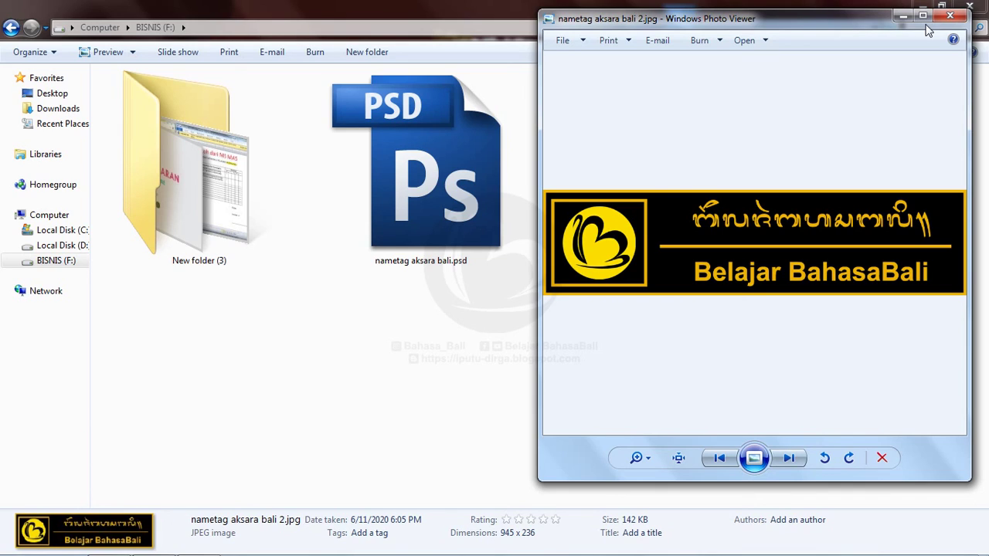
Step: Reopen nametag aksara bali 2.jpg, close Explorer, and centre the Photo Viewer on screen
left_click(951, 15)
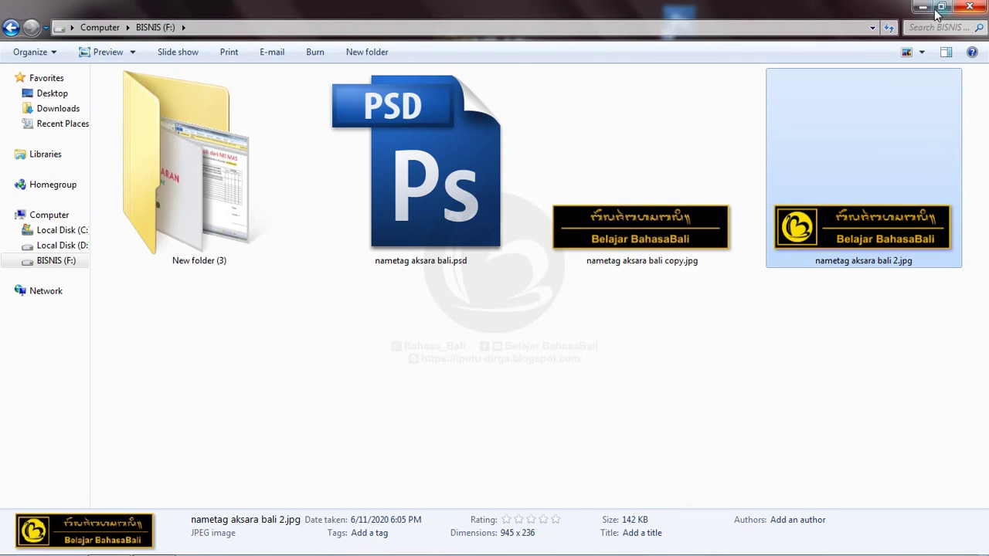
double_click(878, 204)
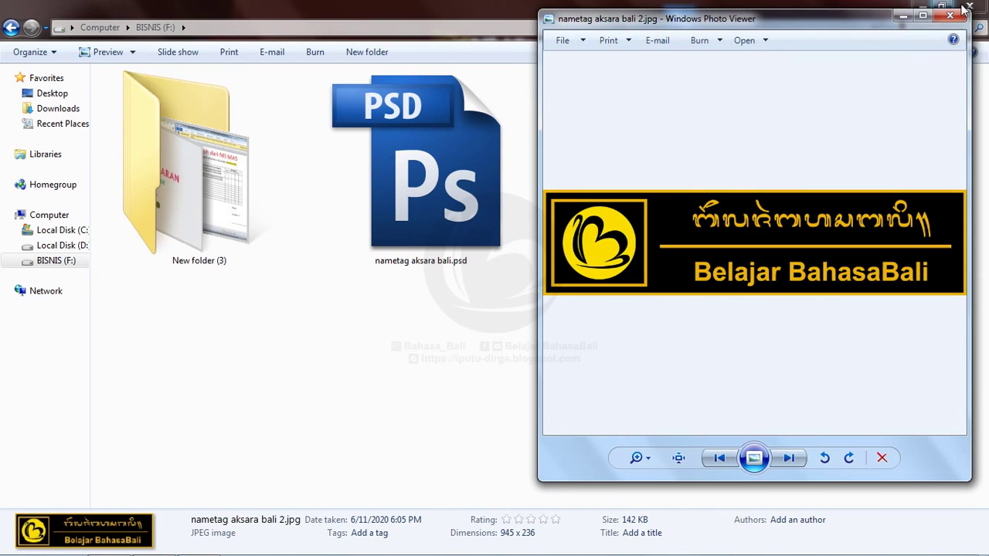
left_click(968, 8)
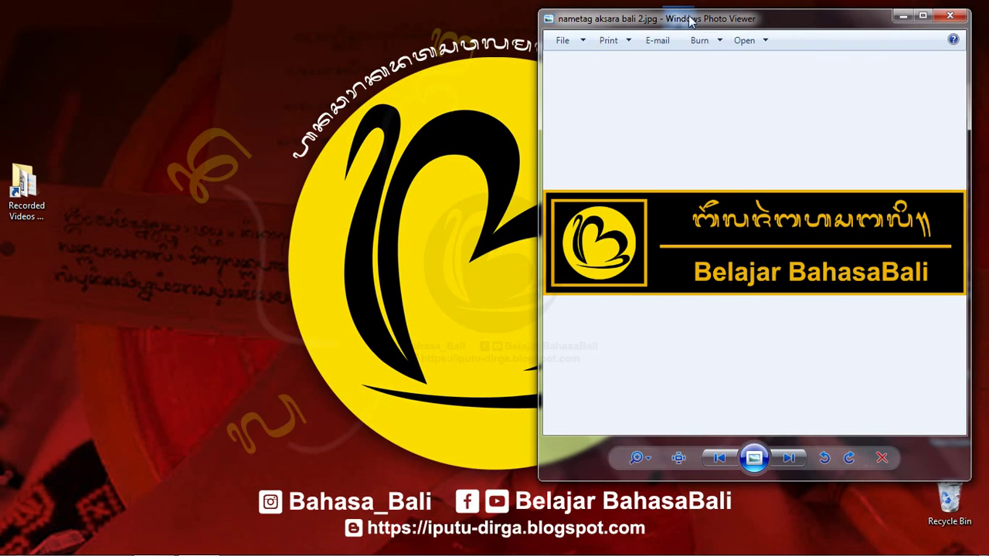
left_click_drag(788, 23, 516, 29)
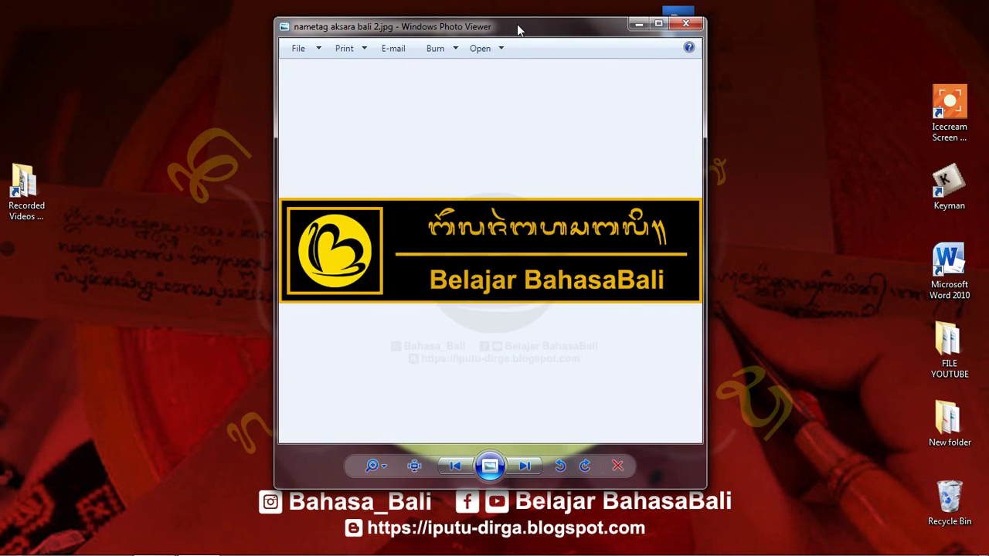